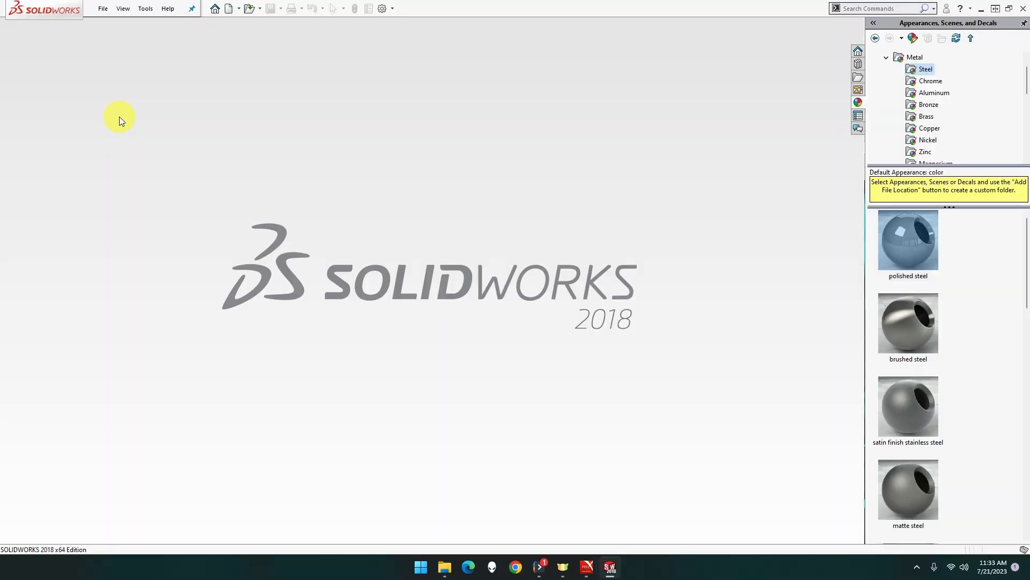
Create a new part for the boiler feed clack-bypass spindle and start a sketch on the Top Plane
click(103, 14)
click(105, 23)
double_click(322, 204)
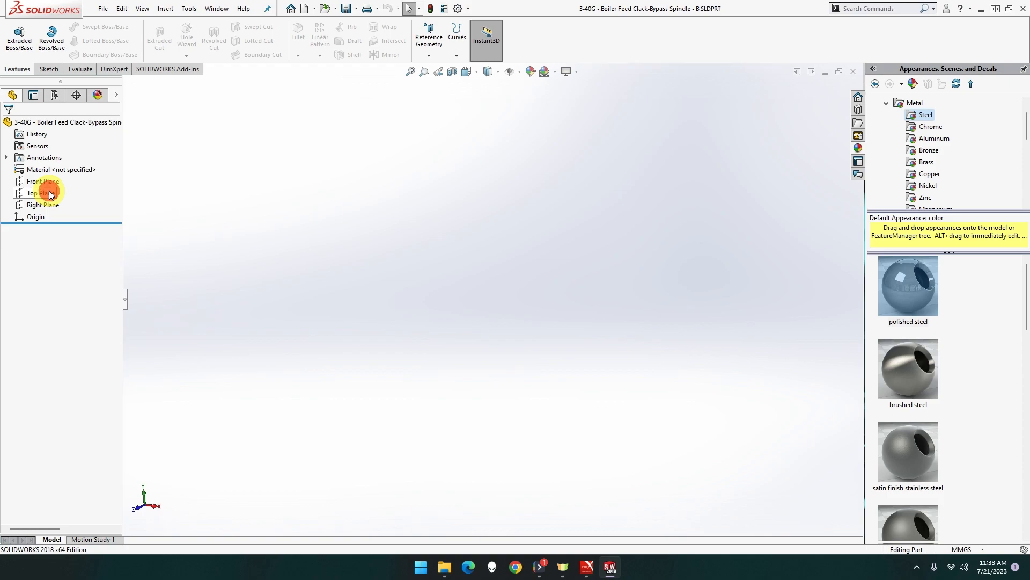
right_click(50, 194)
click(58, 175)
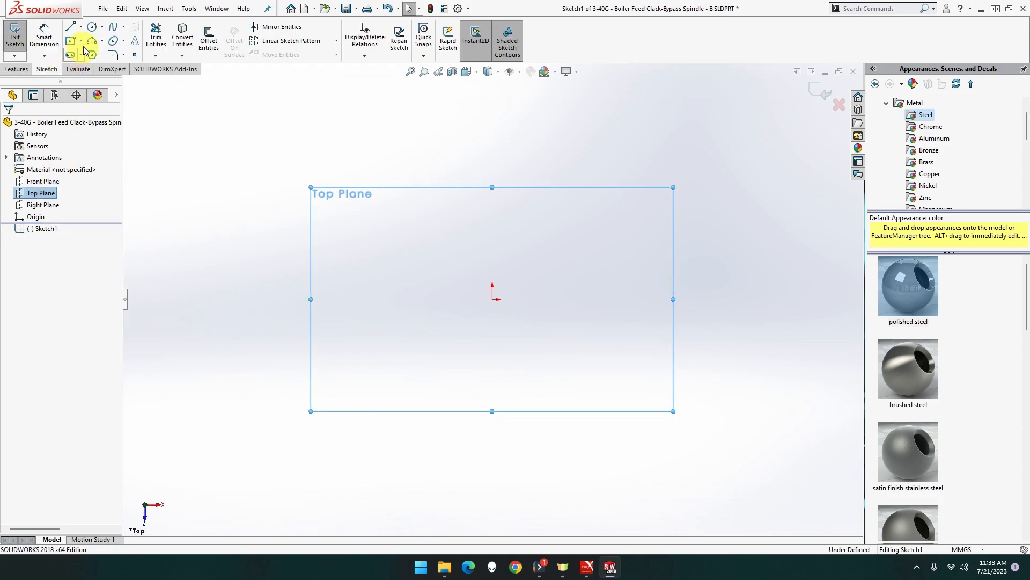
click(91, 26)
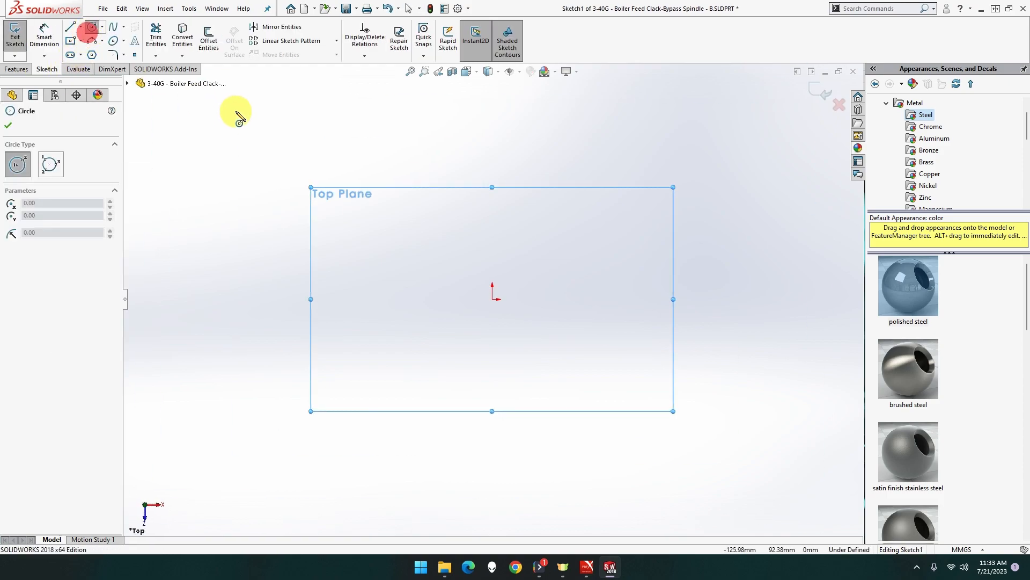
click(490, 299)
key(Escape)
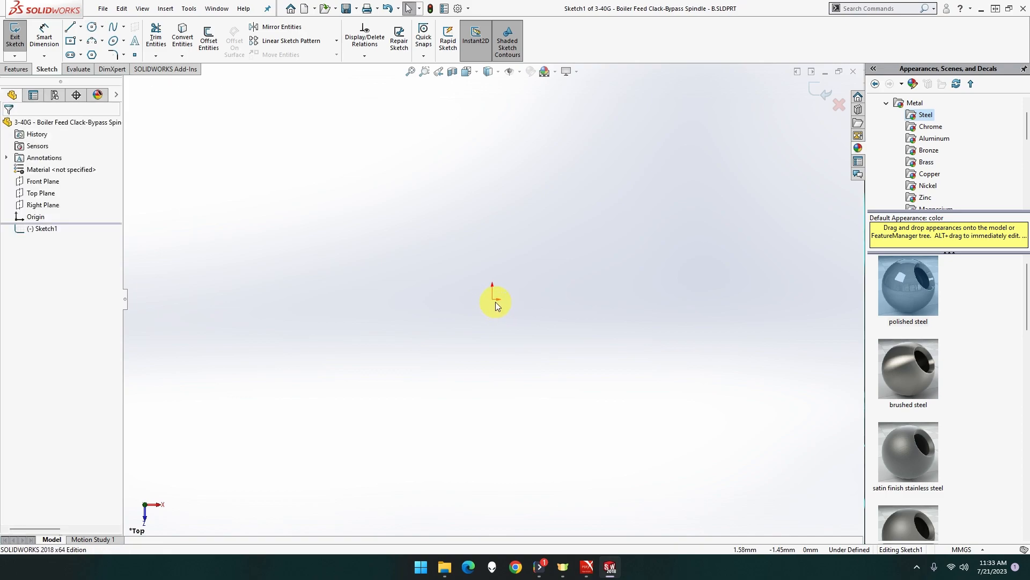
Sketch a circle centred on the origin and set its diameter to 5 mm
click(92, 27)
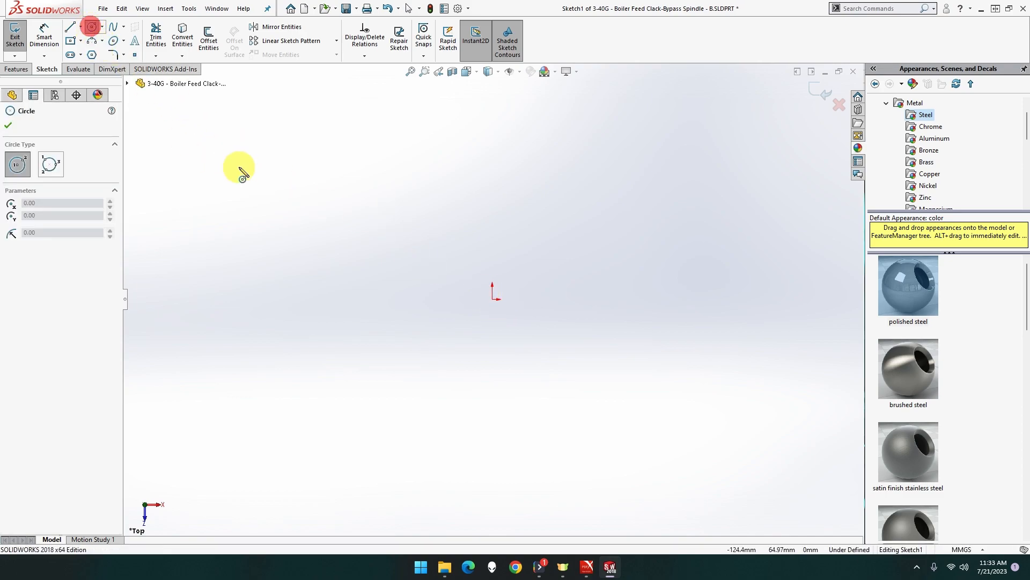
drag(493, 299, 555, 339)
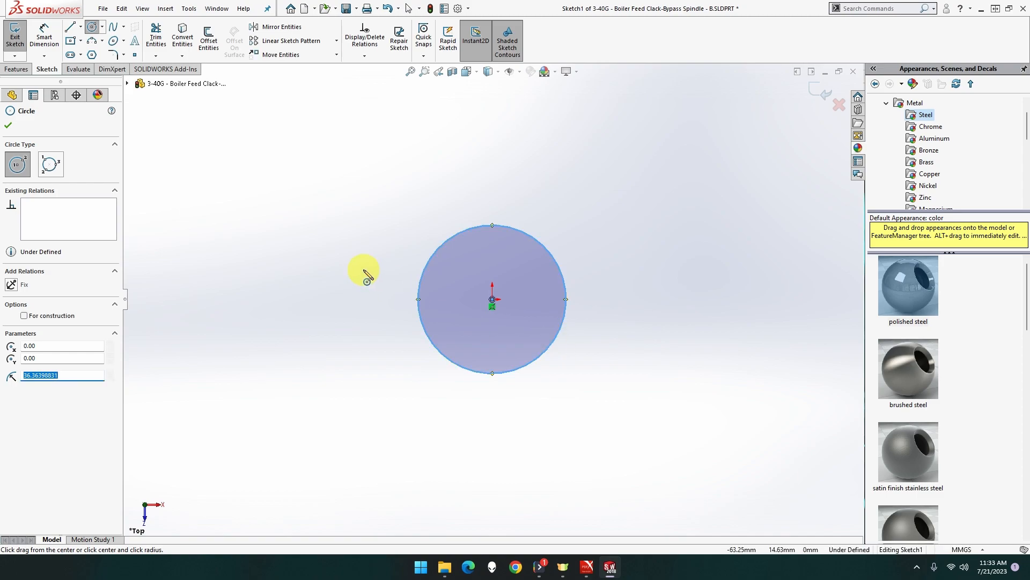
click(44, 37)
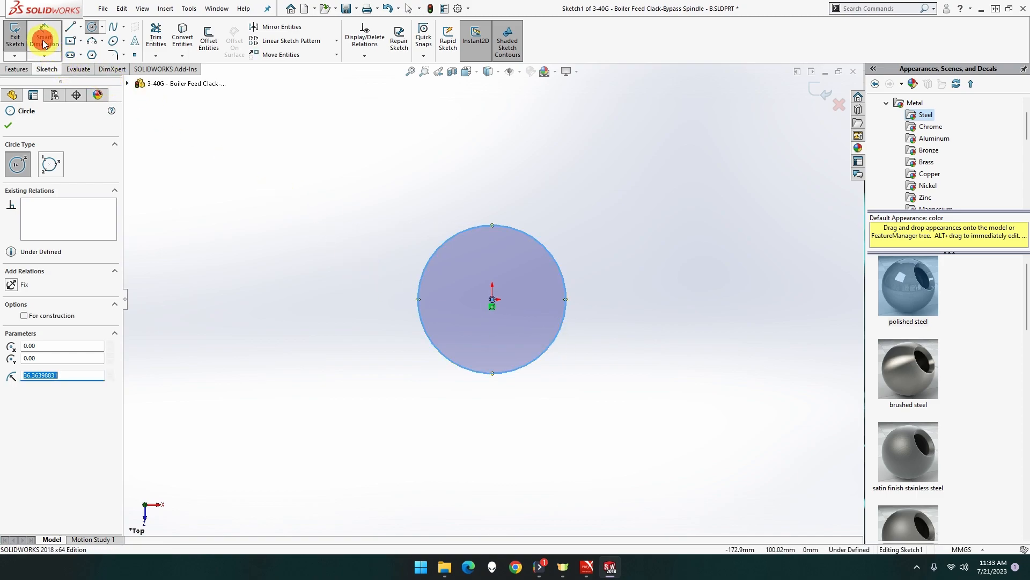
click(453, 239)
click(358, 172)
text(5)
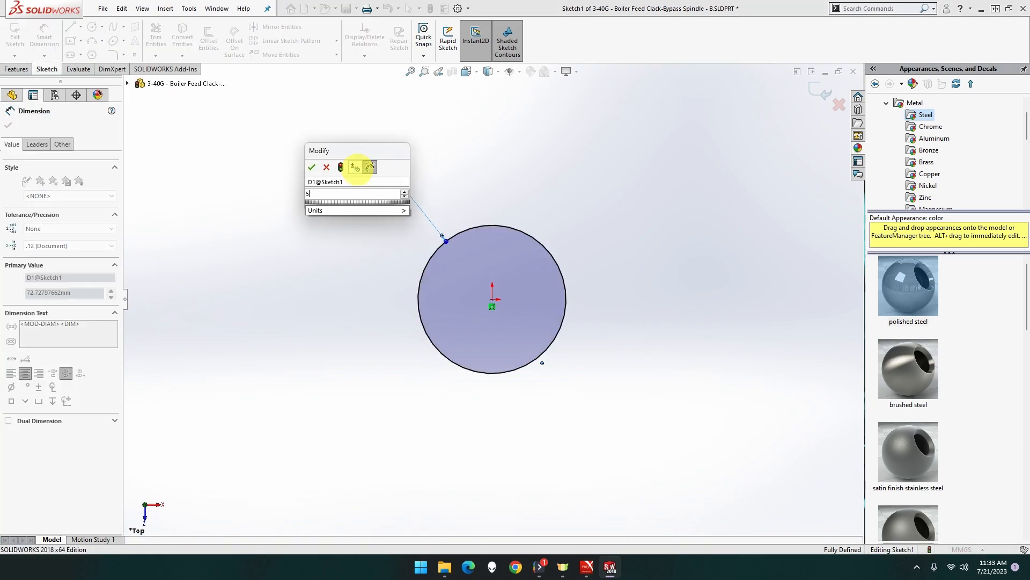
key(Return)
Extrude the 5 mm circle upward as a blind boss 9 mm deep
click(17, 69)
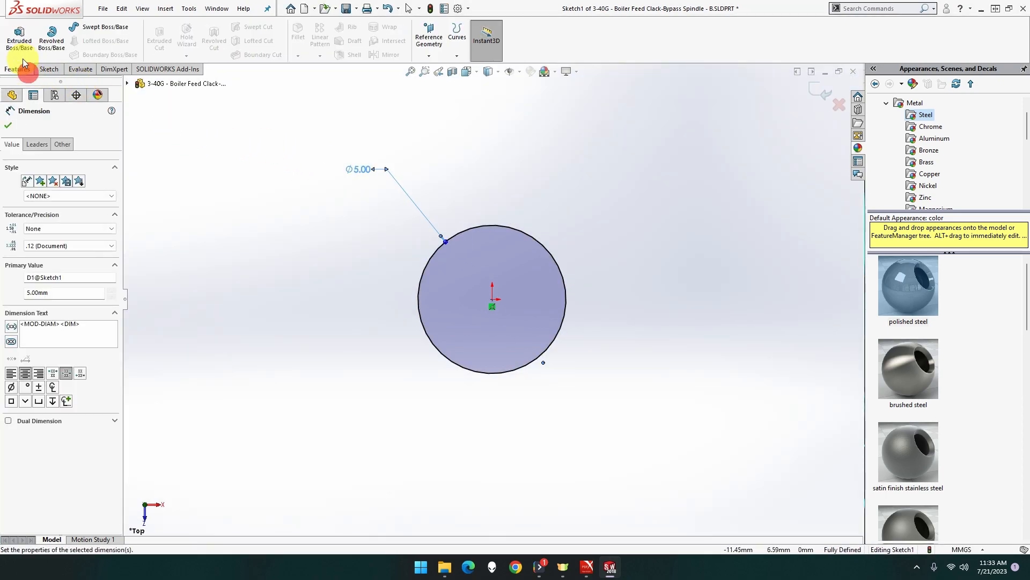
click(16, 47)
text(9)
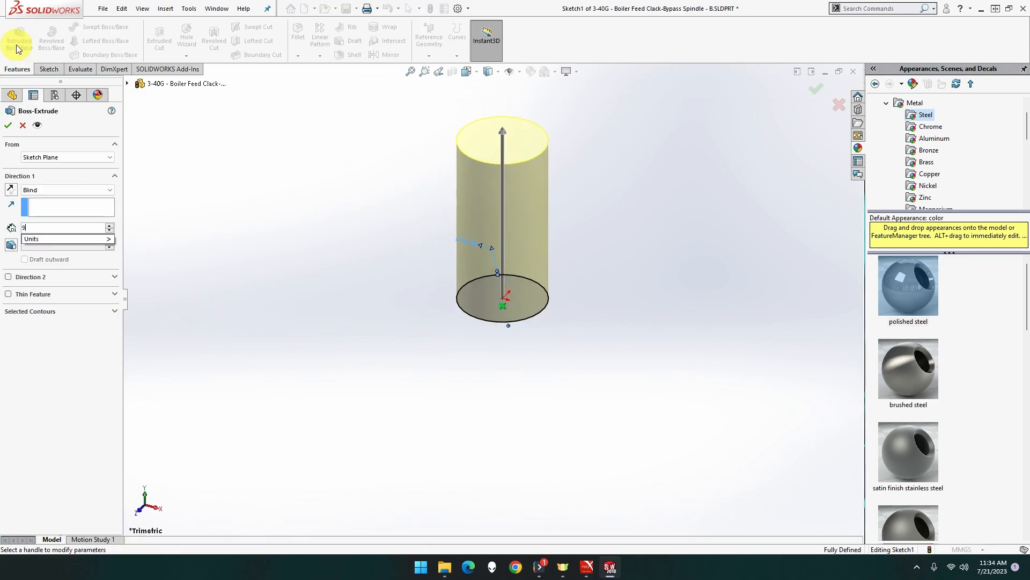
key(Return)
click(8, 125)
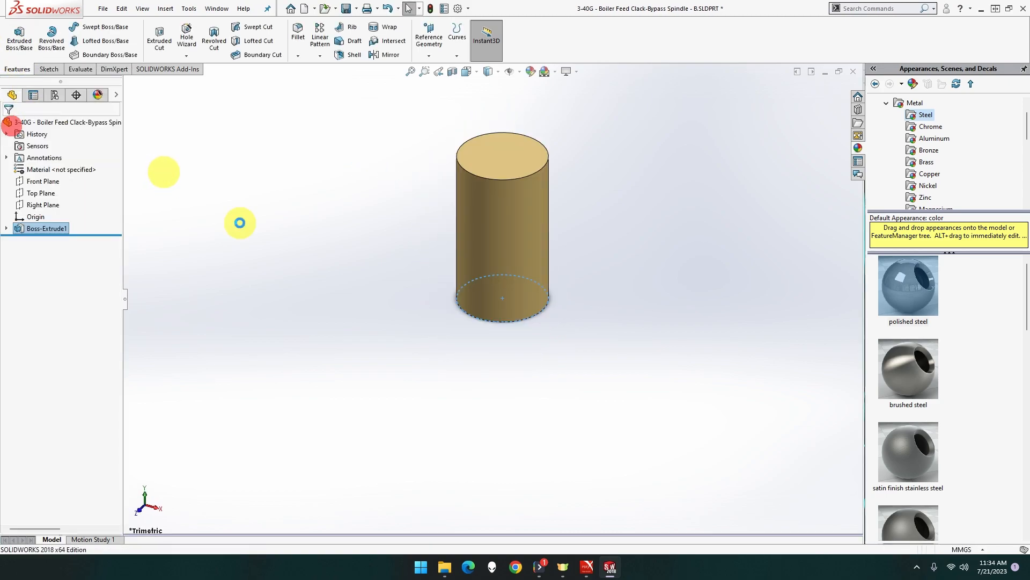
On the cylinder's bottom end face, sketch a circle about 13.4 mm in diameter centred on the origin
middle_drag(340, 305, 432, 294)
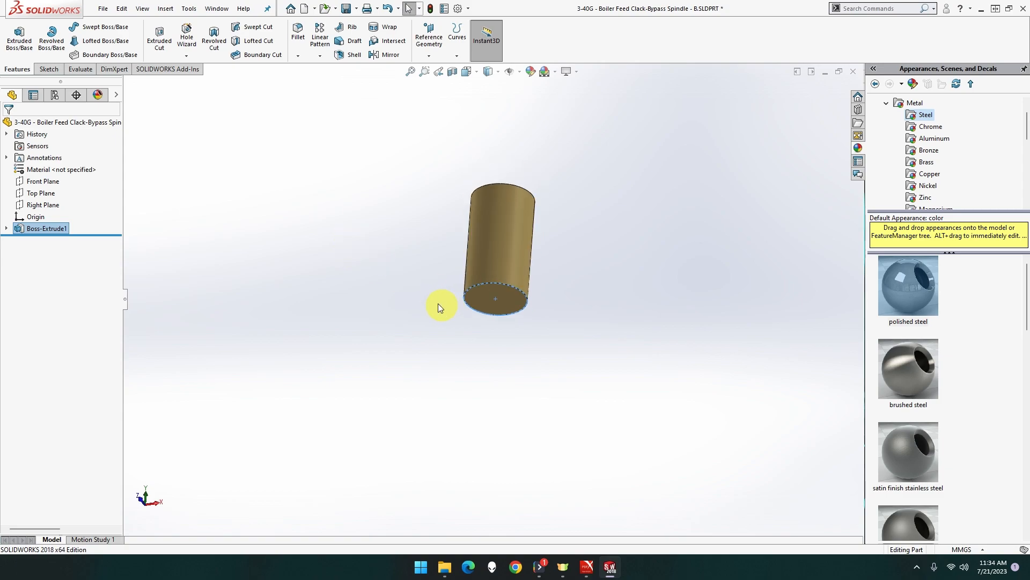
scroll(504, 308, down, 1)
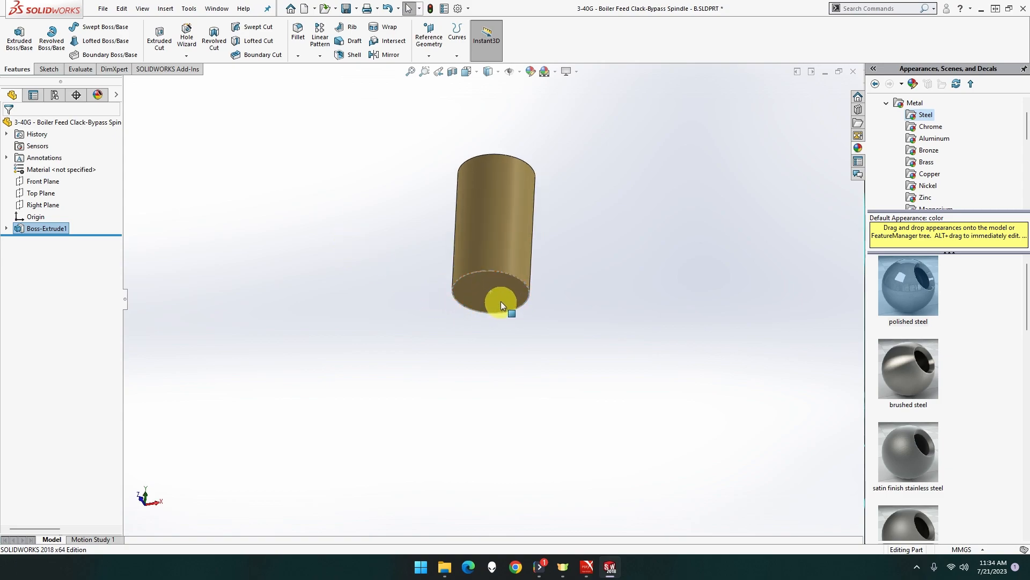
click(499, 299)
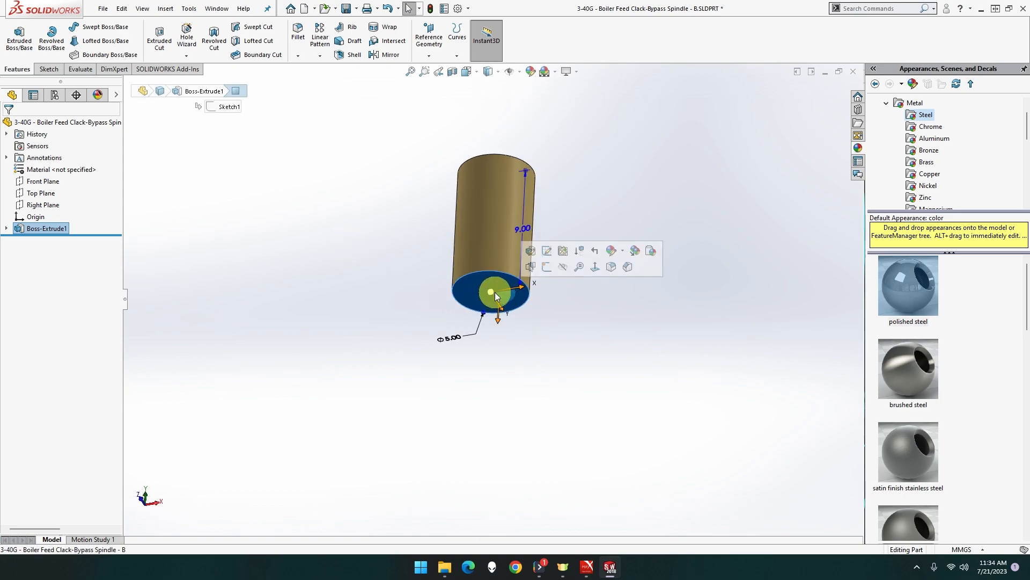
right_click(504, 297)
click(531, 280)
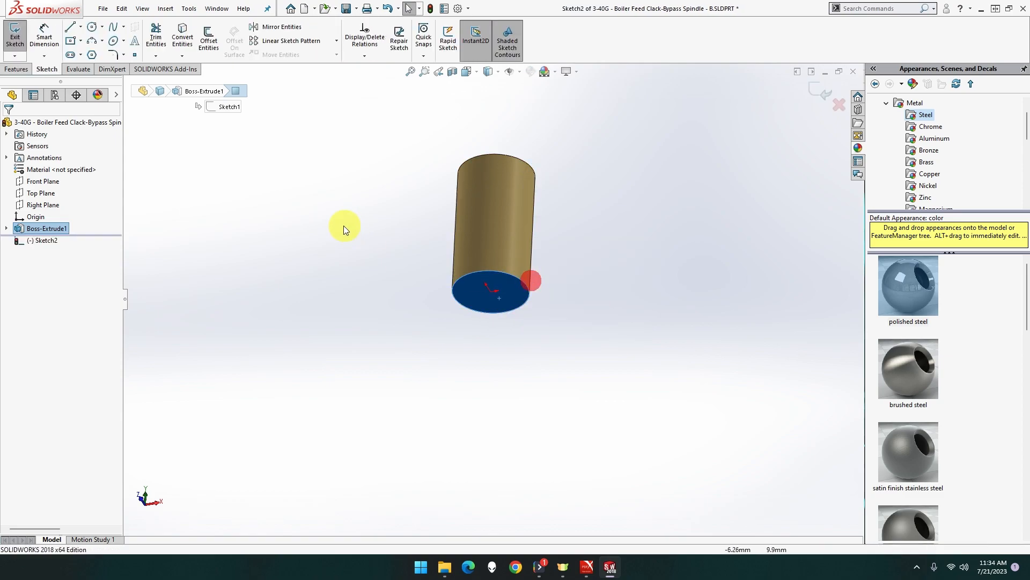
click(93, 26)
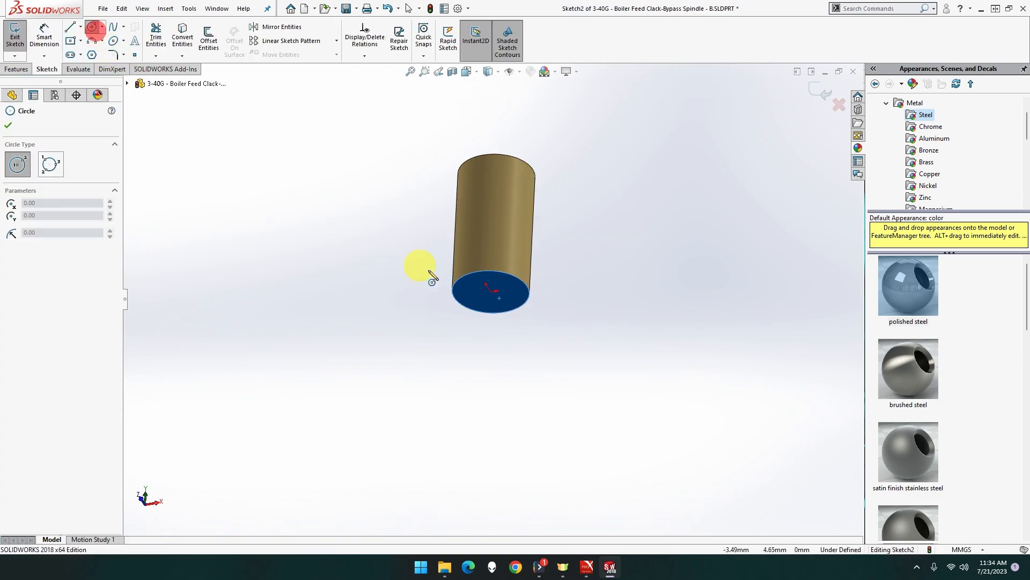
drag(490, 292, 569, 332)
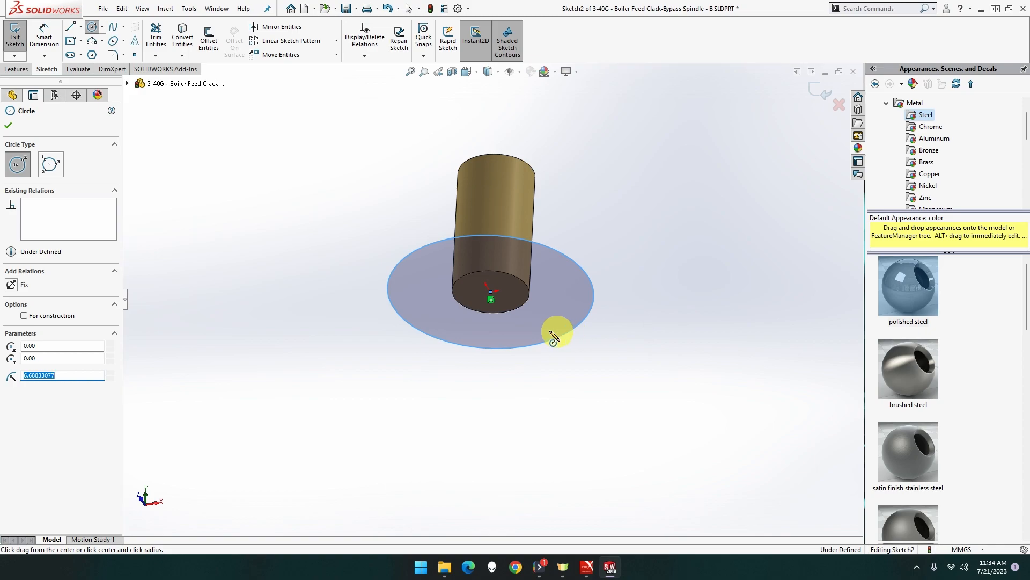
Dimension the circle on the bottom end face and set its diameter to 8 mm
click(45, 50)
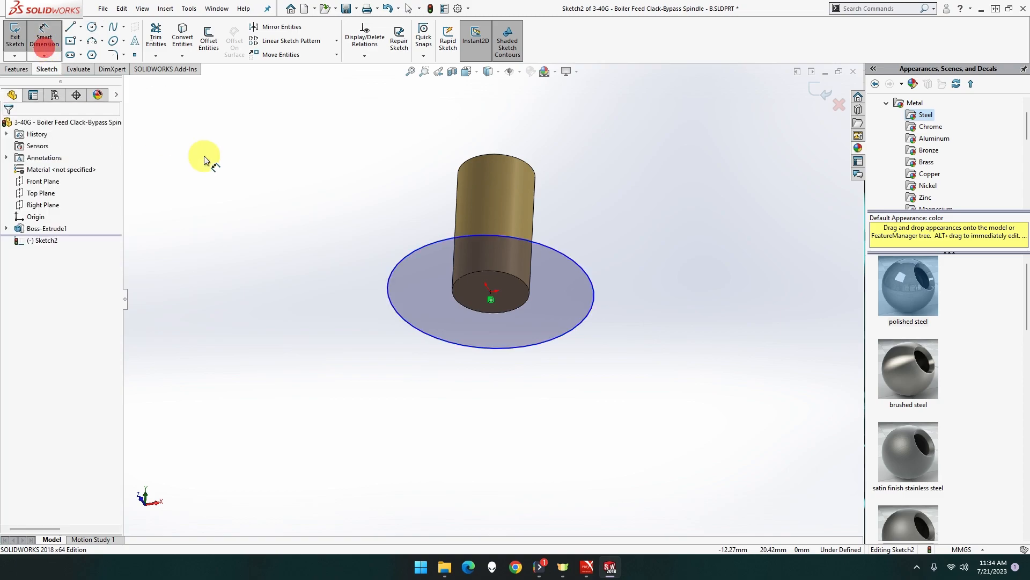
click(414, 250)
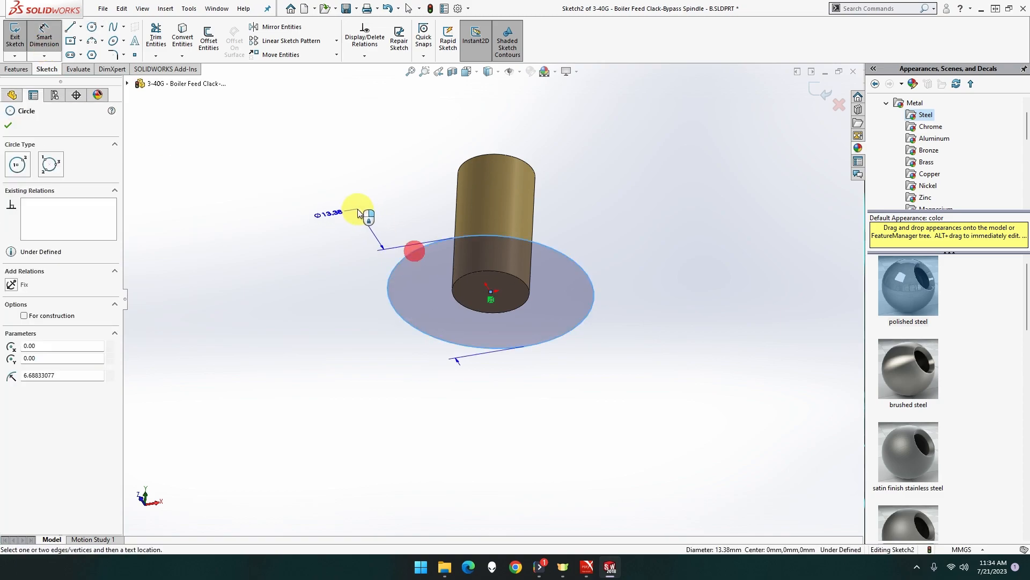
click(303, 222)
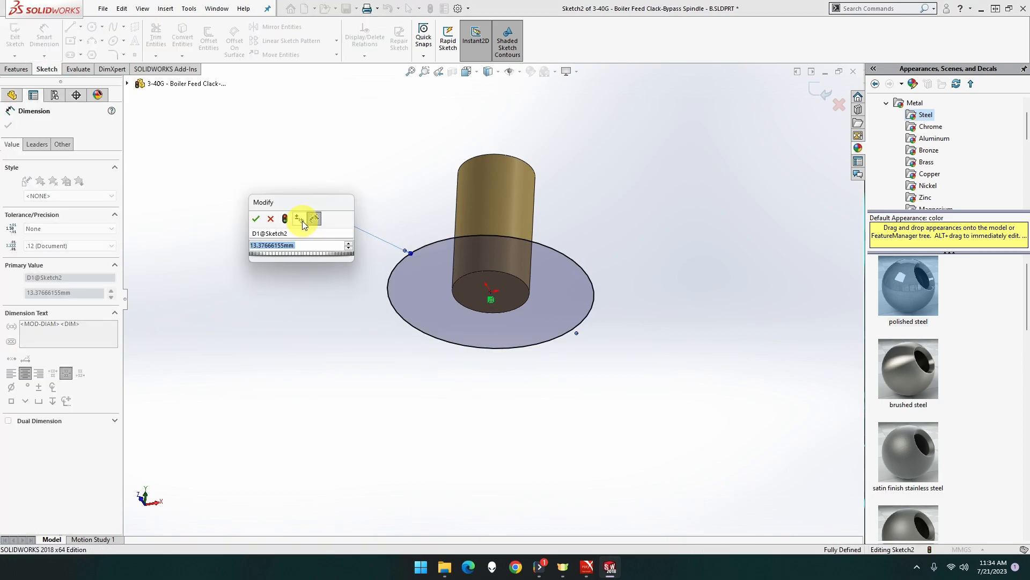
key(Return)
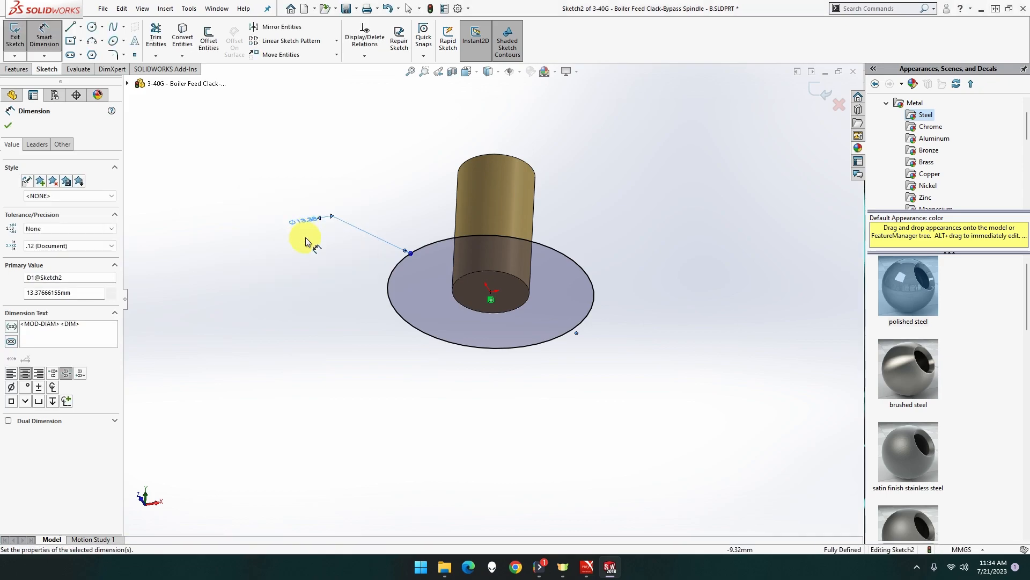
double_click(307, 220)
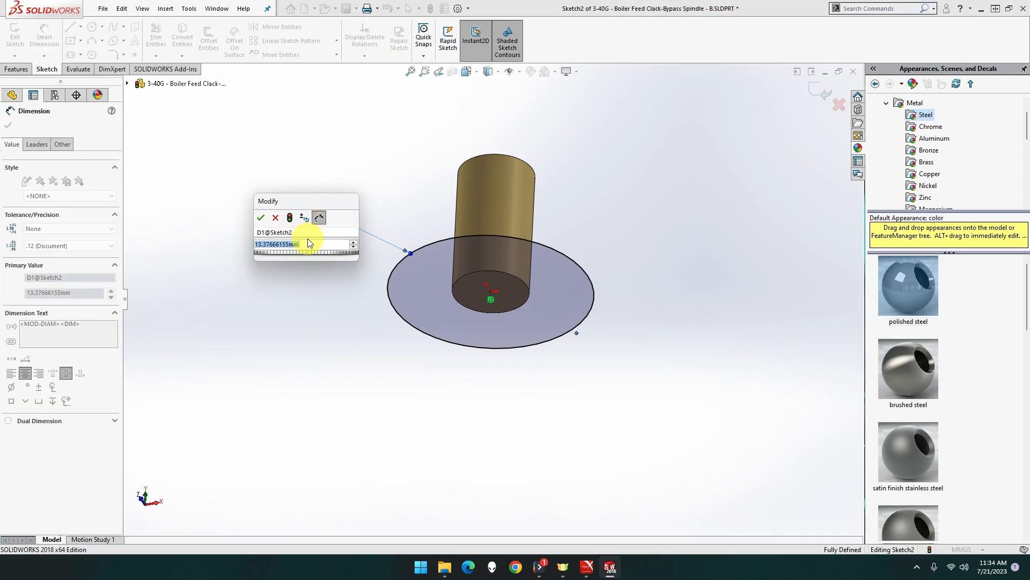
text(8)
key(Return)
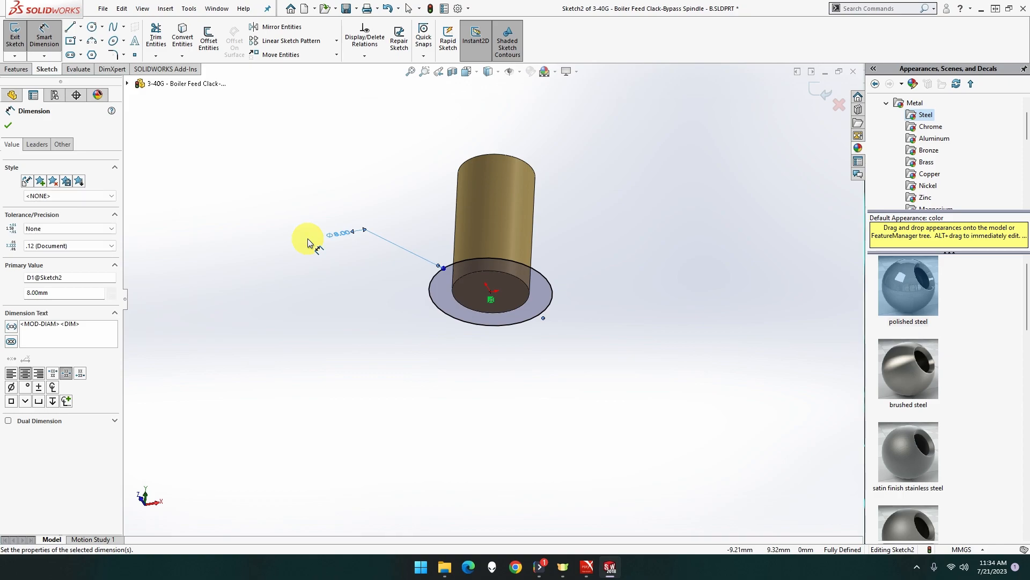
Extrude the 8 mm circle away from the small cylinder as a merged blind boss 40 mm deep
click(15, 70)
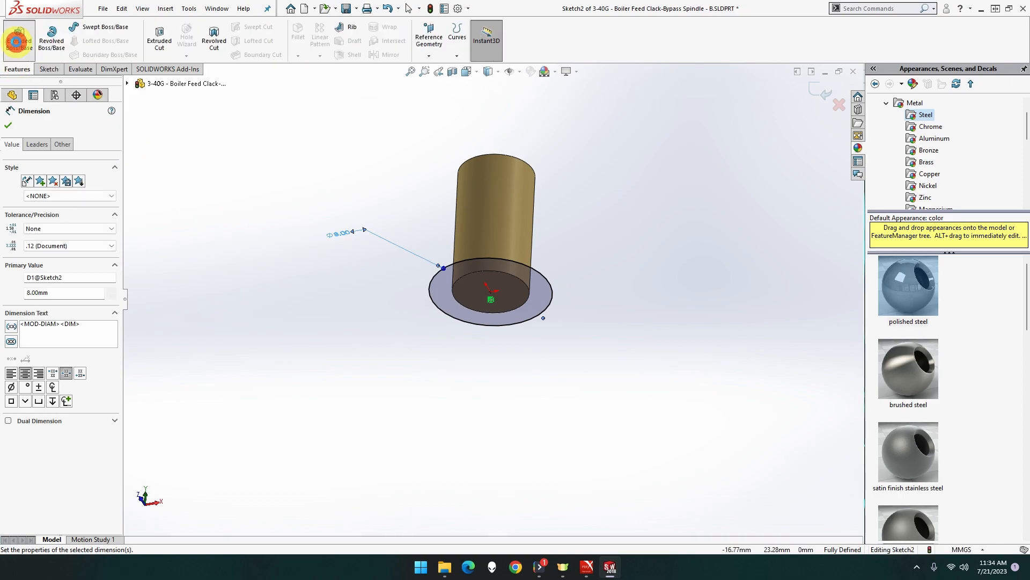
click(17, 42)
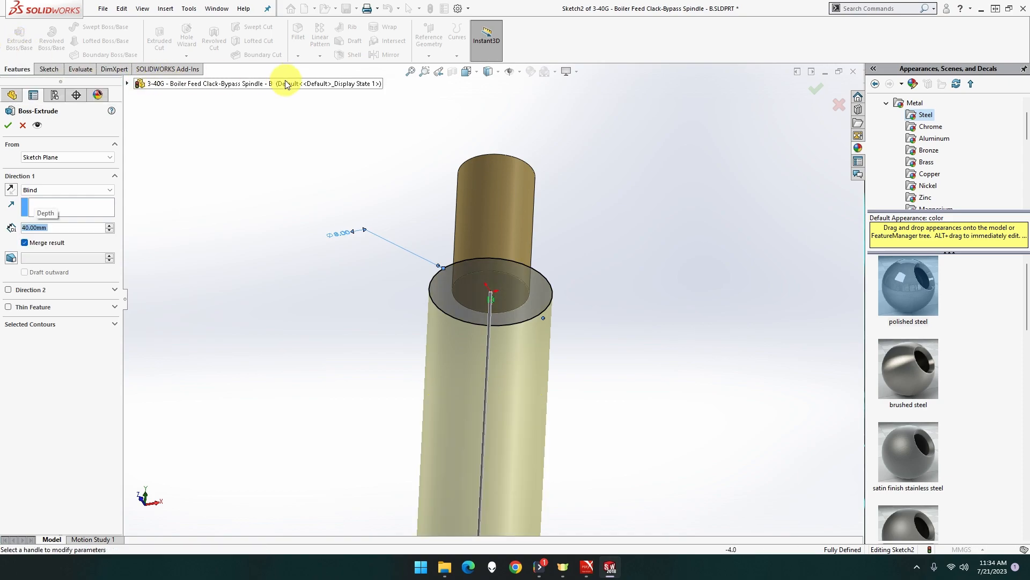
click(9, 126)
On the free end face of the 8 mm shaft, sketch a circle about 24 mm in diameter centred on the origin
click(410, 71)
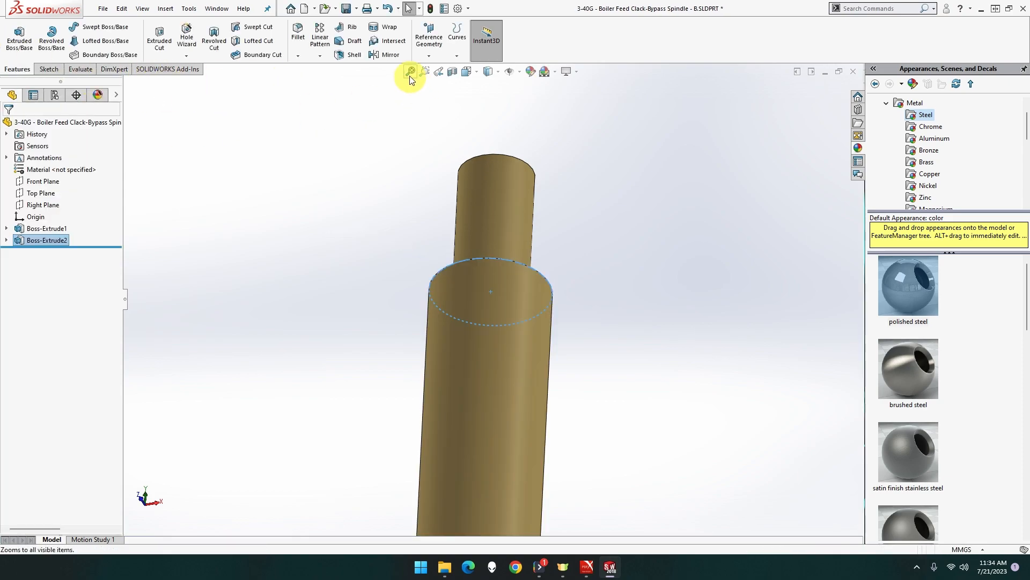
middle_drag(449, 295, 446, 265)
scroll(449, 291, up, 3)
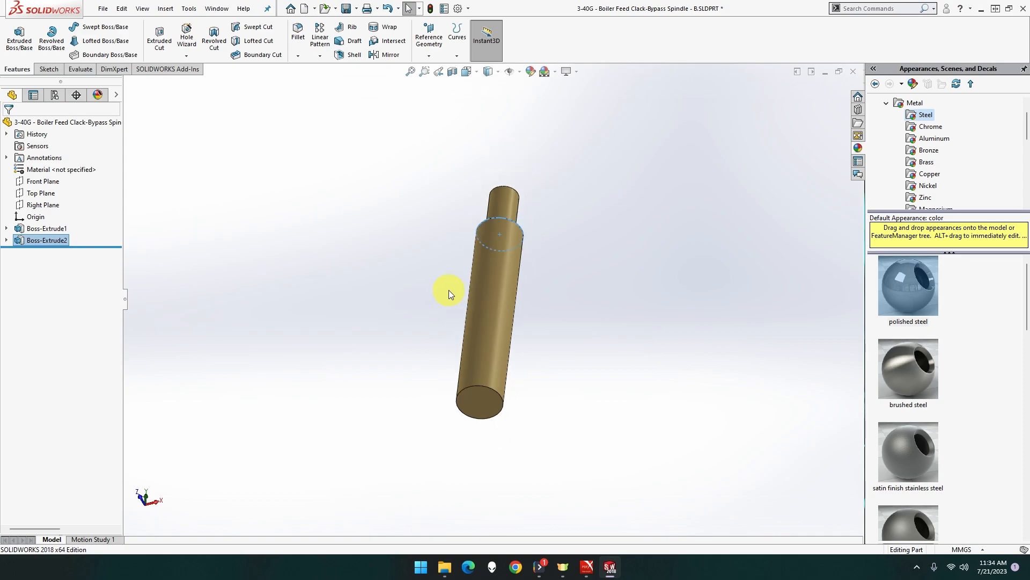
scroll(485, 382, down, 1)
scroll(485, 375, down, 1)
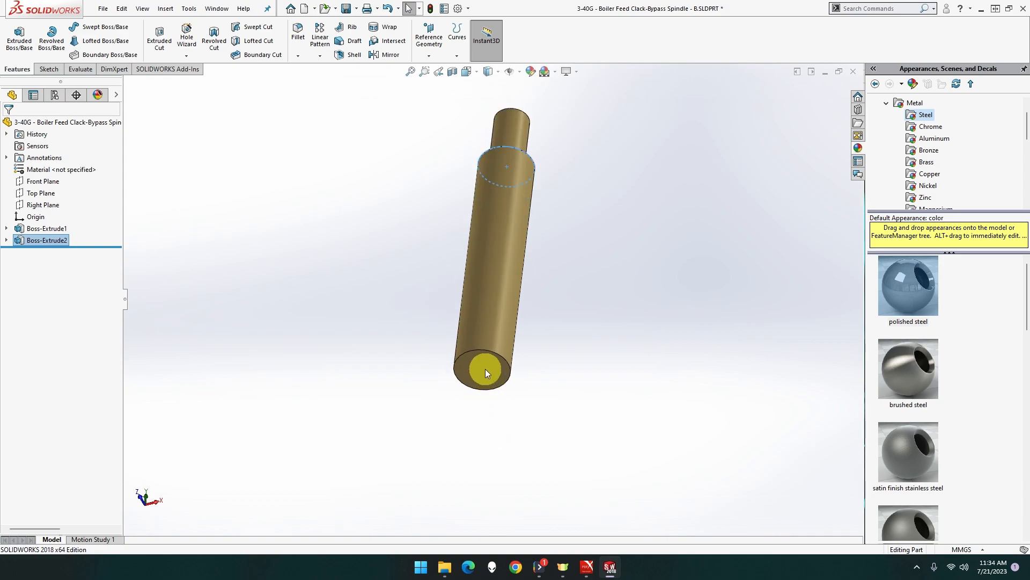
click(486, 369)
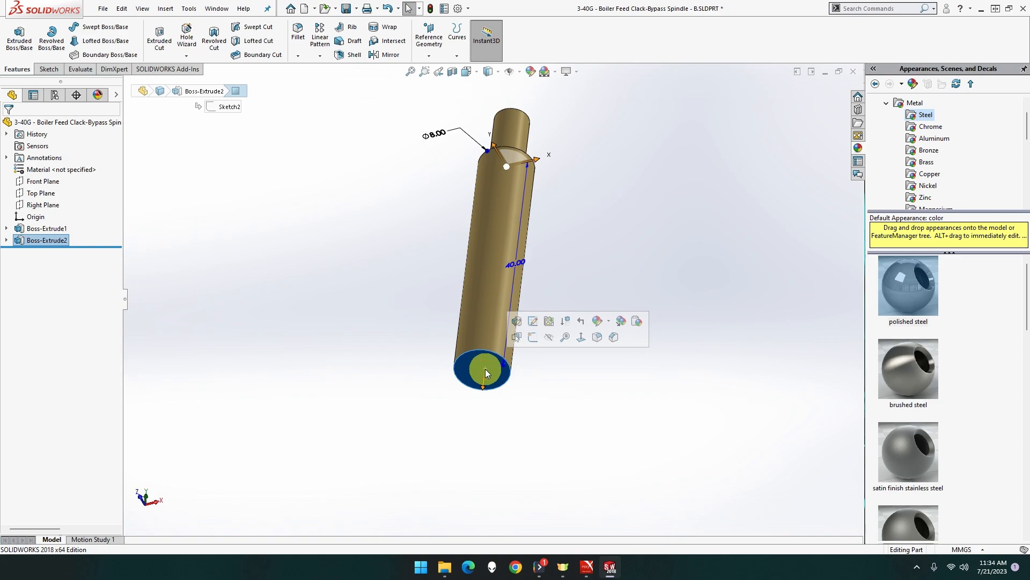
click(534, 337)
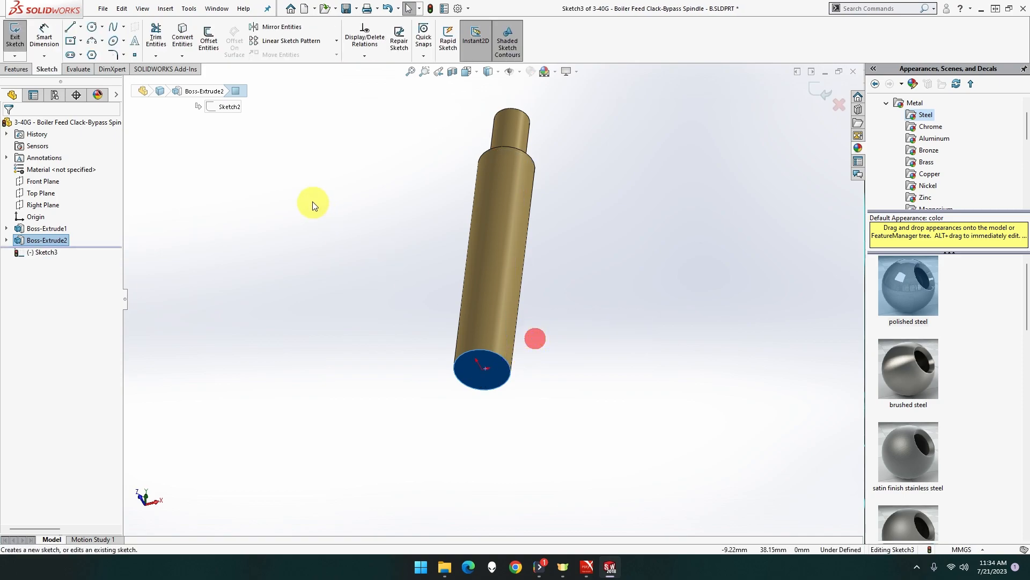
click(93, 30)
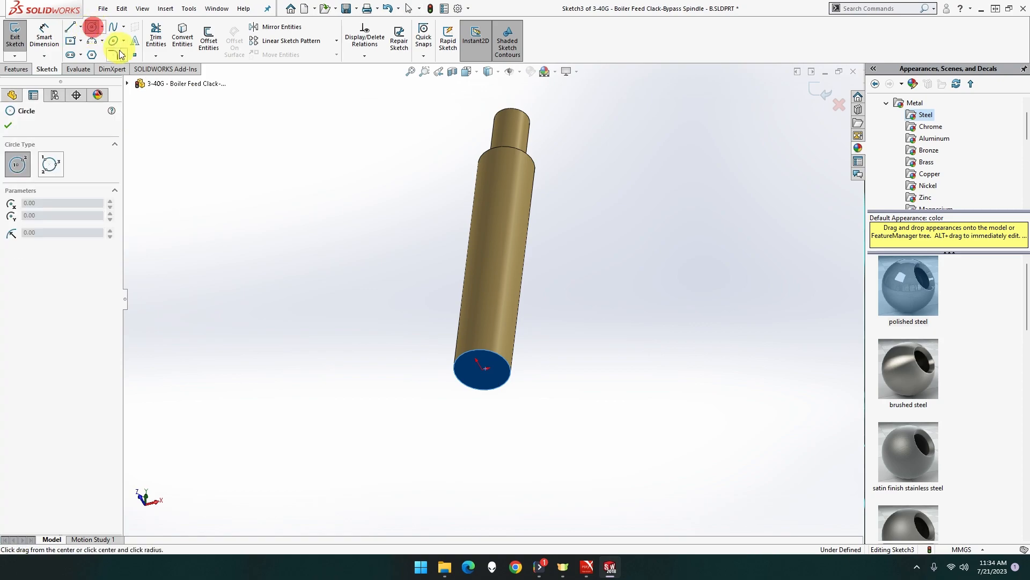
click(482, 370)
click(560, 400)
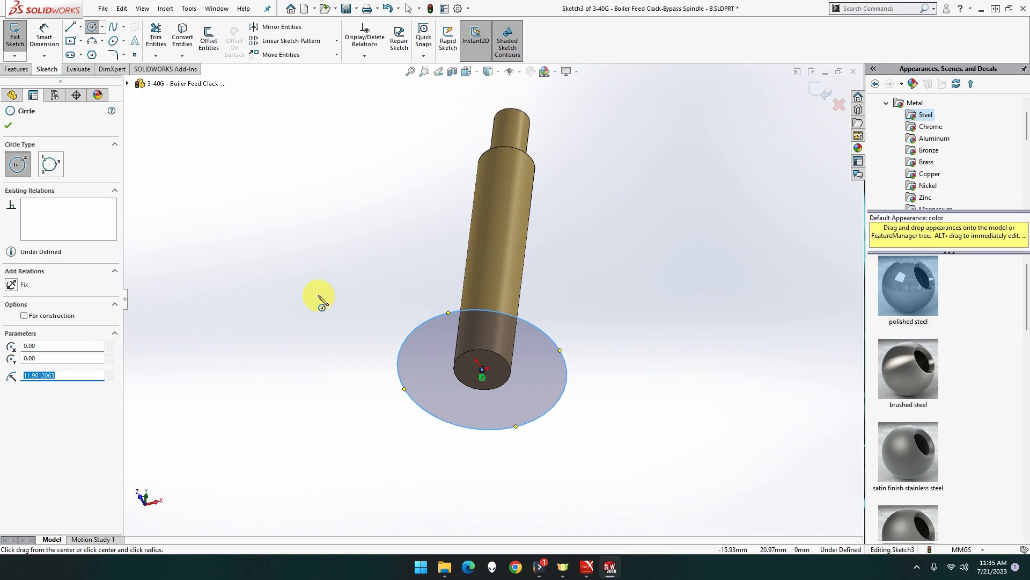
Dimension the circle on the shaft's end face and set its diameter to 6 mm
click(43, 42)
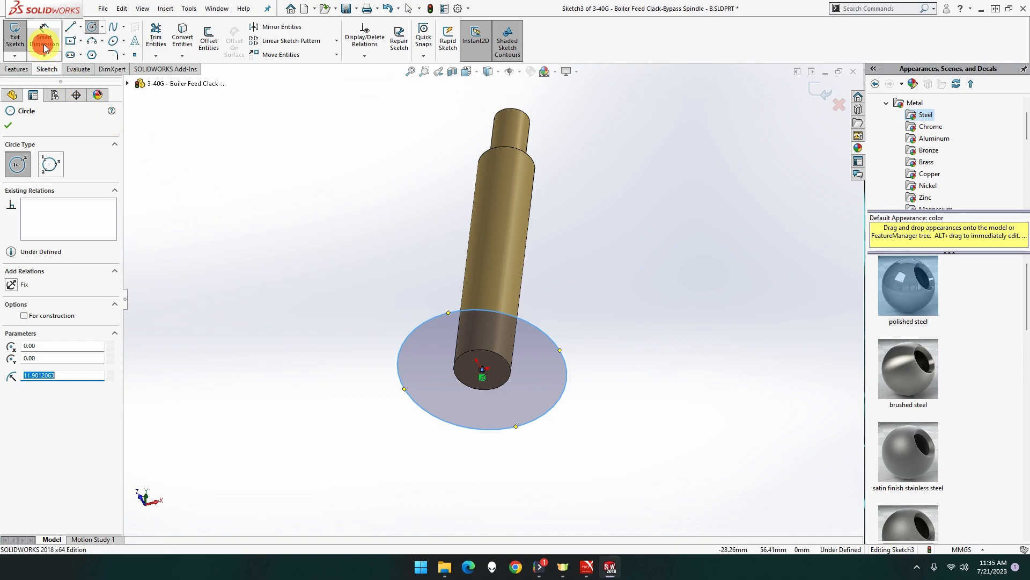
click(423, 321)
click(328, 305)
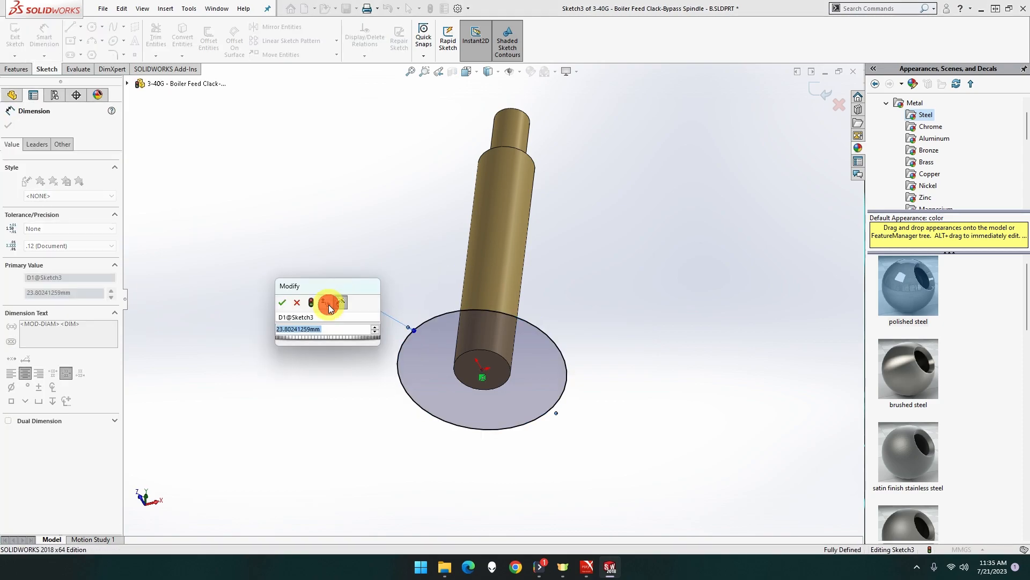
text(6)
key(Return)
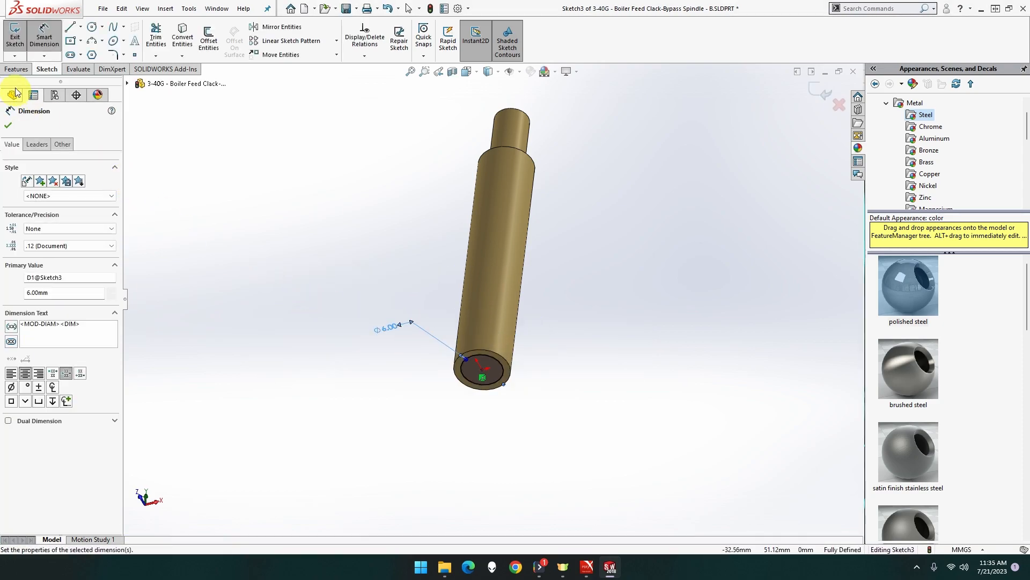
Extrude the 6 mm circle outward from the shaft's end face as a merged blind boss 8 mm deep
click(16, 69)
click(18, 48)
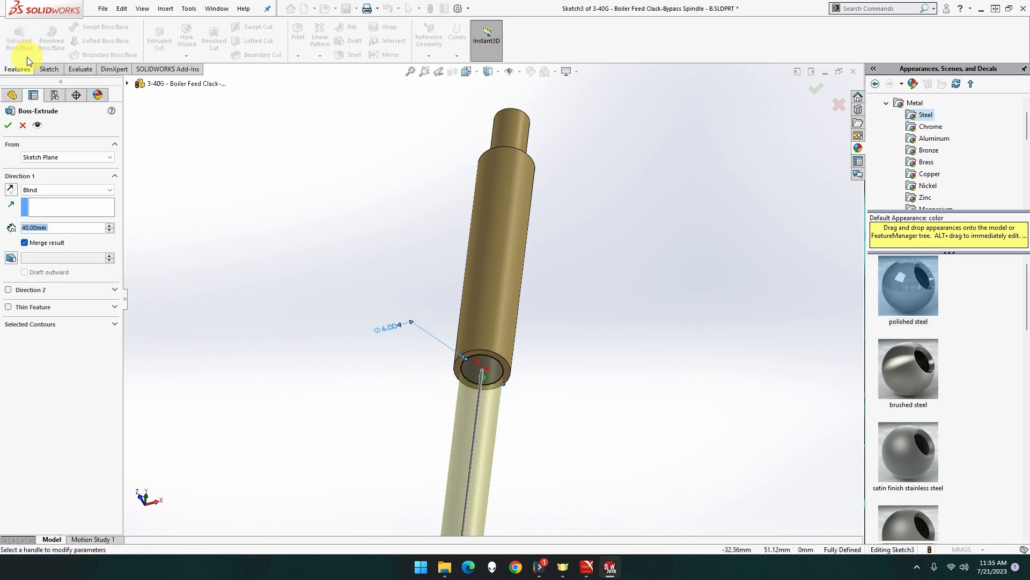
text(8)
key(Return)
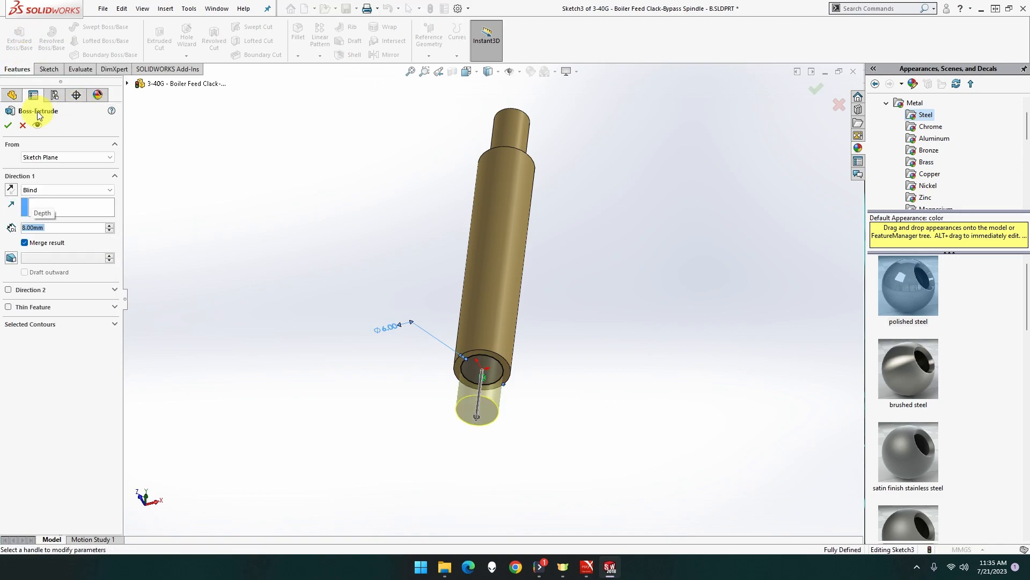
click(8, 125)
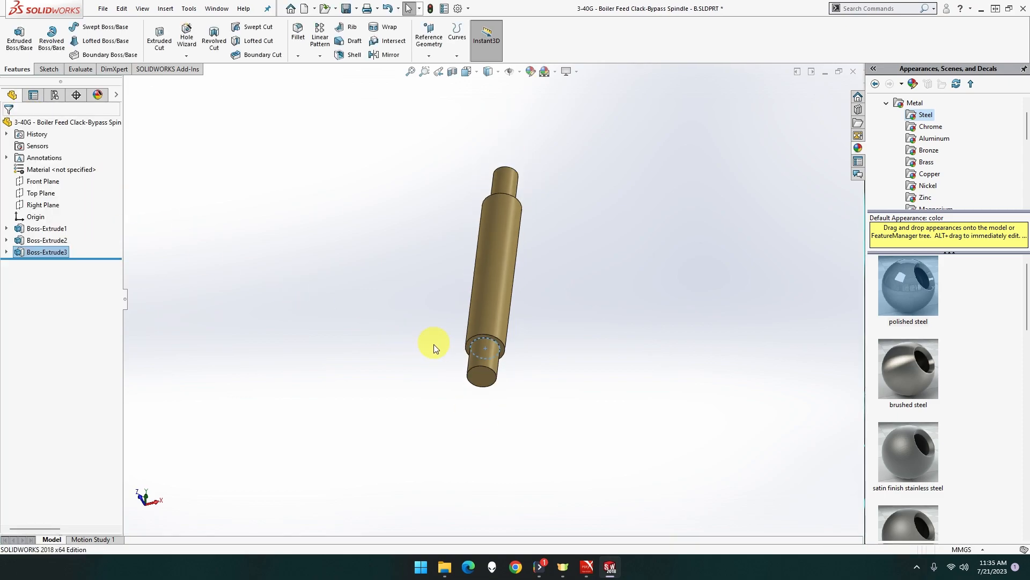
On the Front Plane, sketch a vertical centerline about 5.5 mm long downward from the midpoint of the 6 mm boss's bottom edge
right_click(51, 181)
click(108, 169)
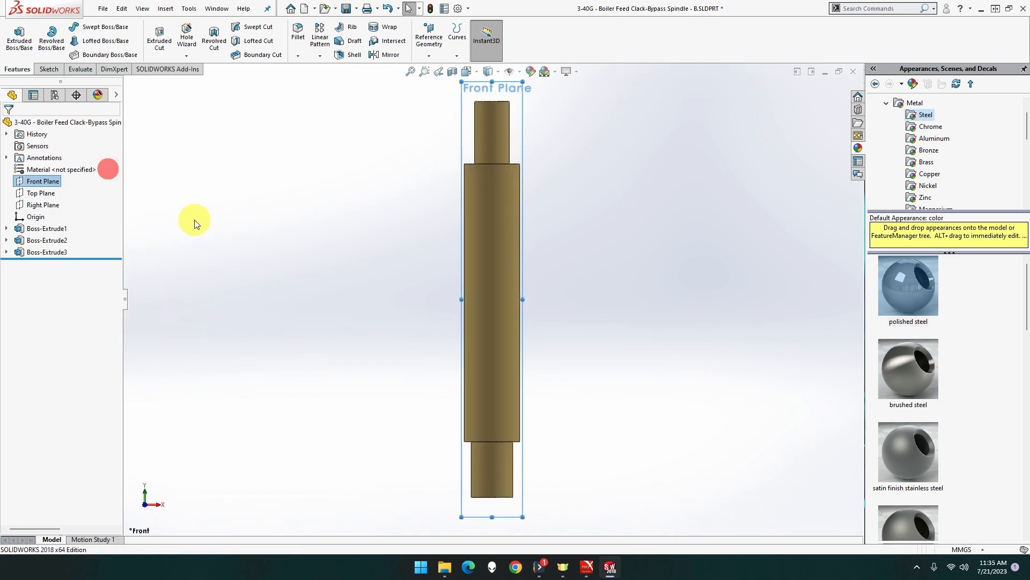
scroll(515, 437, up, 1)
scroll(523, 447, down, 4)
scroll(475, 408, down, 4)
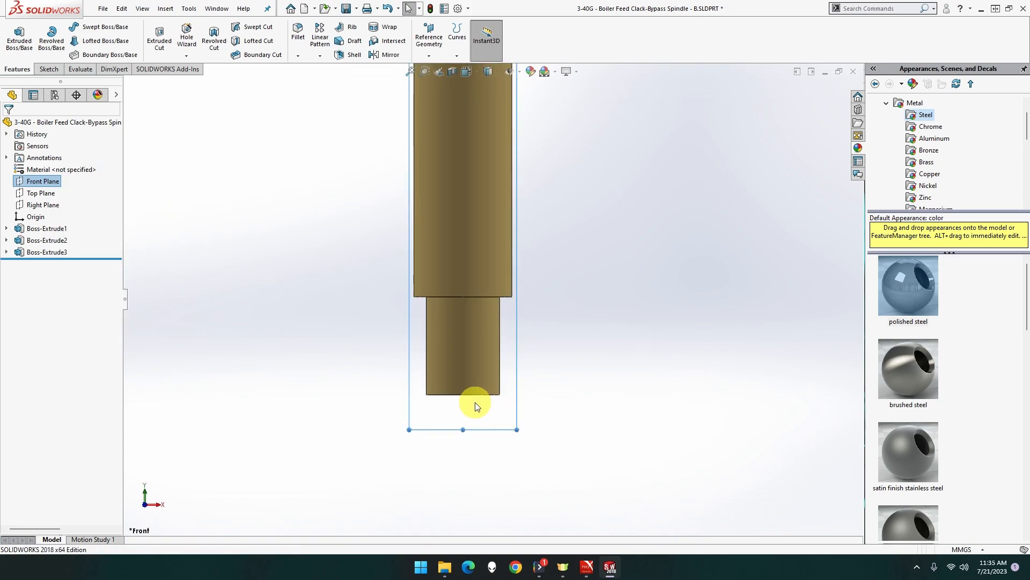
right_click(47, 181)
click(53, 169)
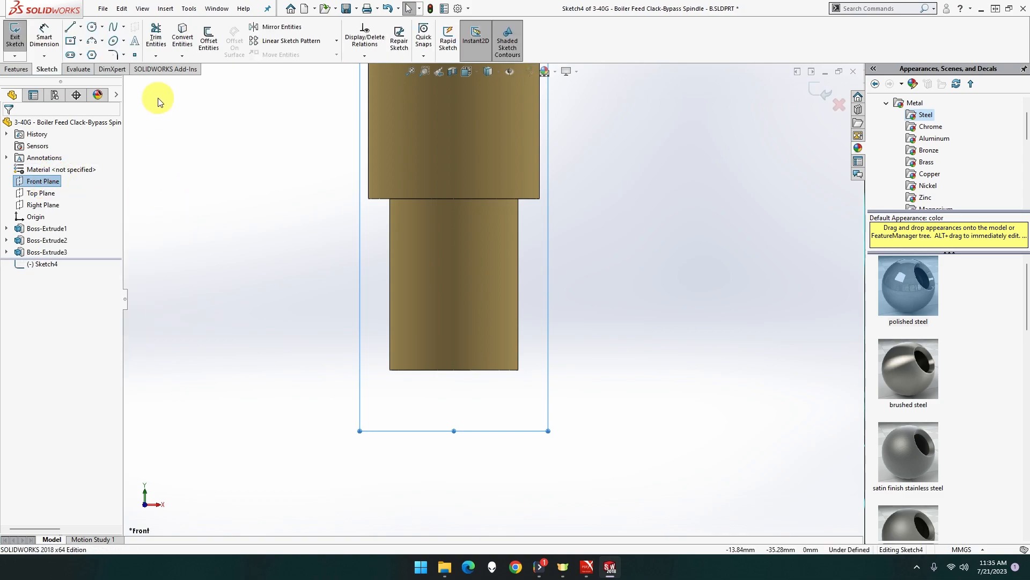
click(80, 26)
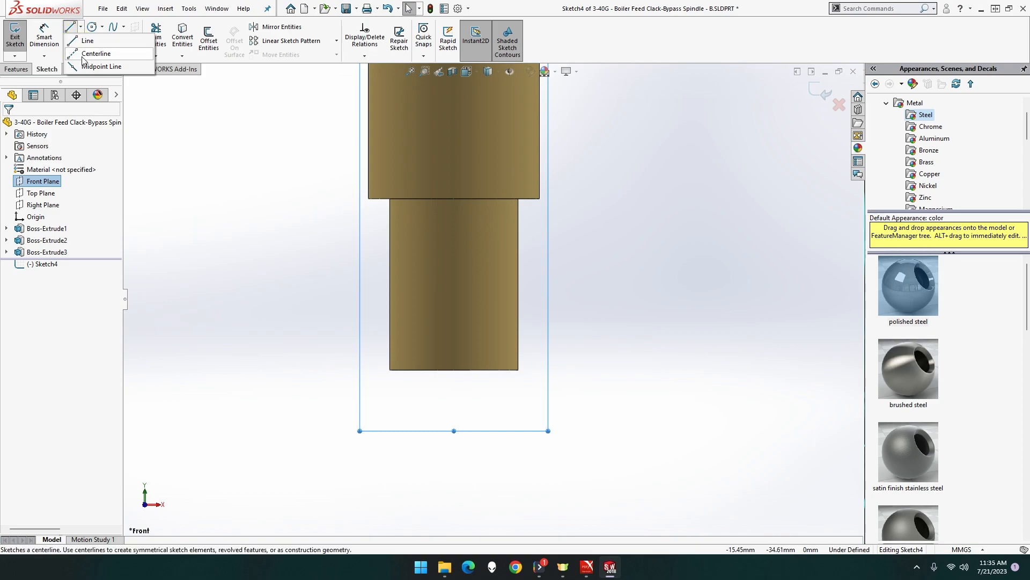
click(80, 53)
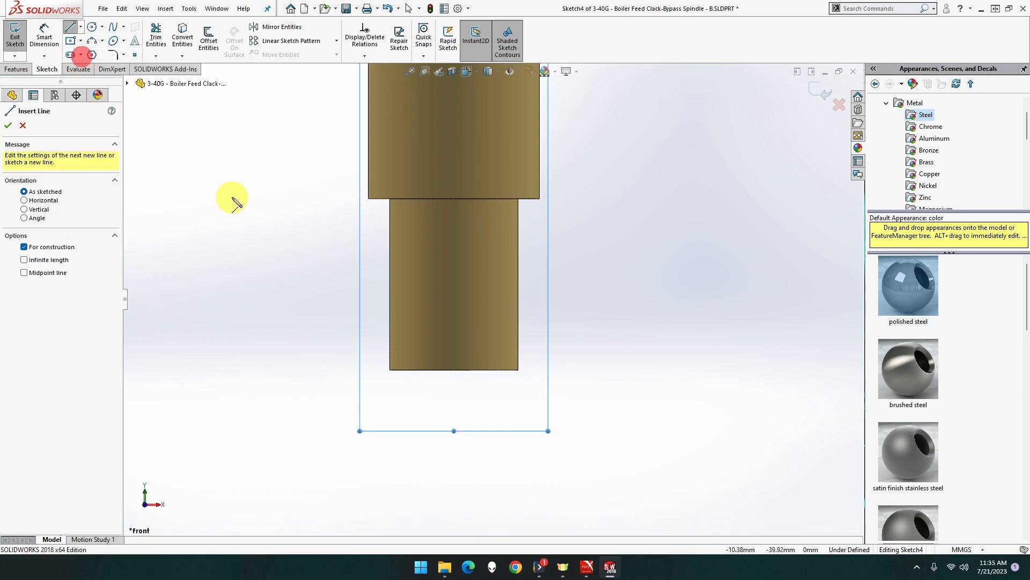
click(454, 370)
click(454, 488)
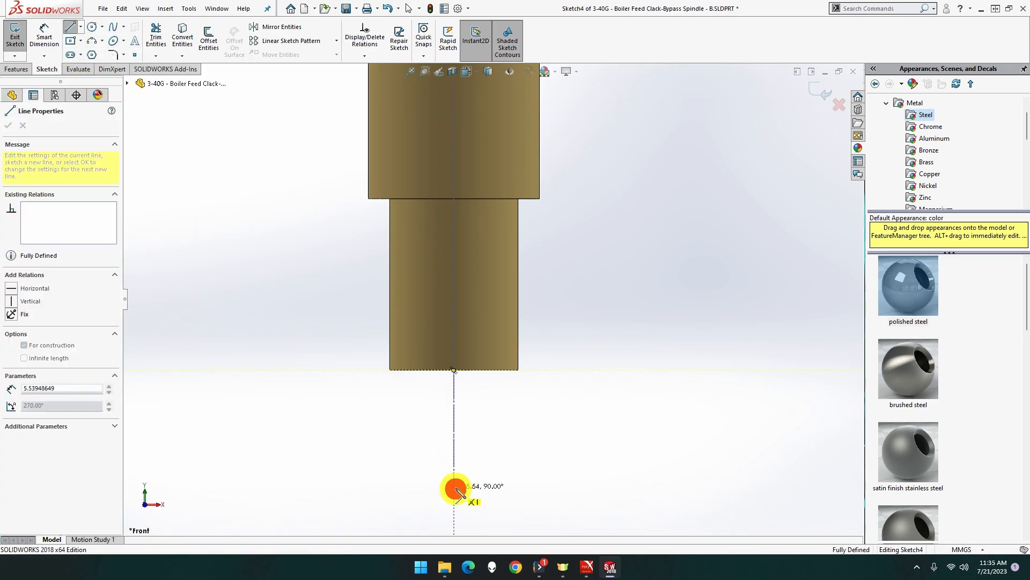
Sketch a 3 mm line from the centerline along the bottom edge, a slanted line about 3.9 mm inward, and a 1.3 mm line back to the centerline
click(81, 26)
click(86, 41)
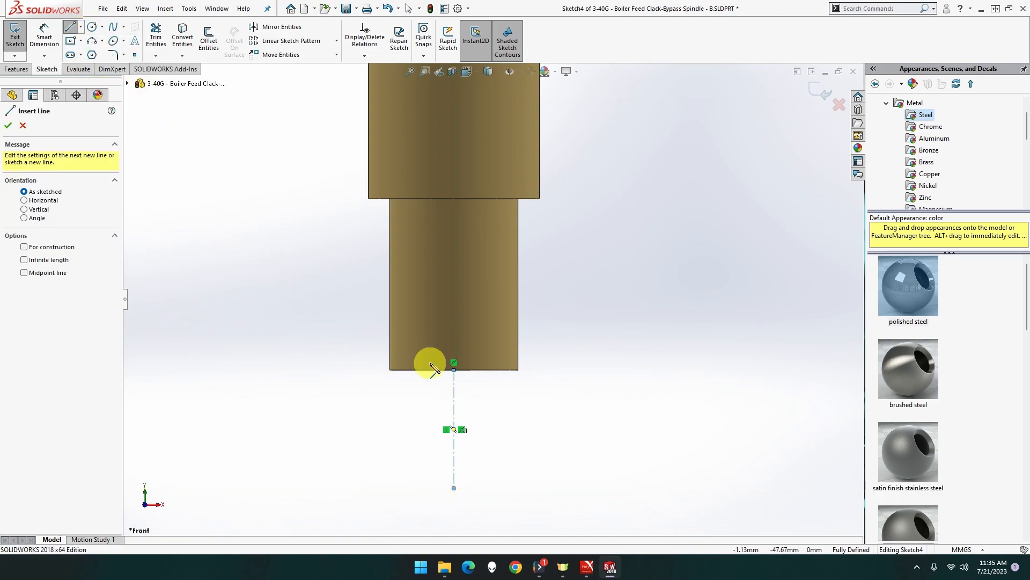
click(454, 370)
click(389, 370)
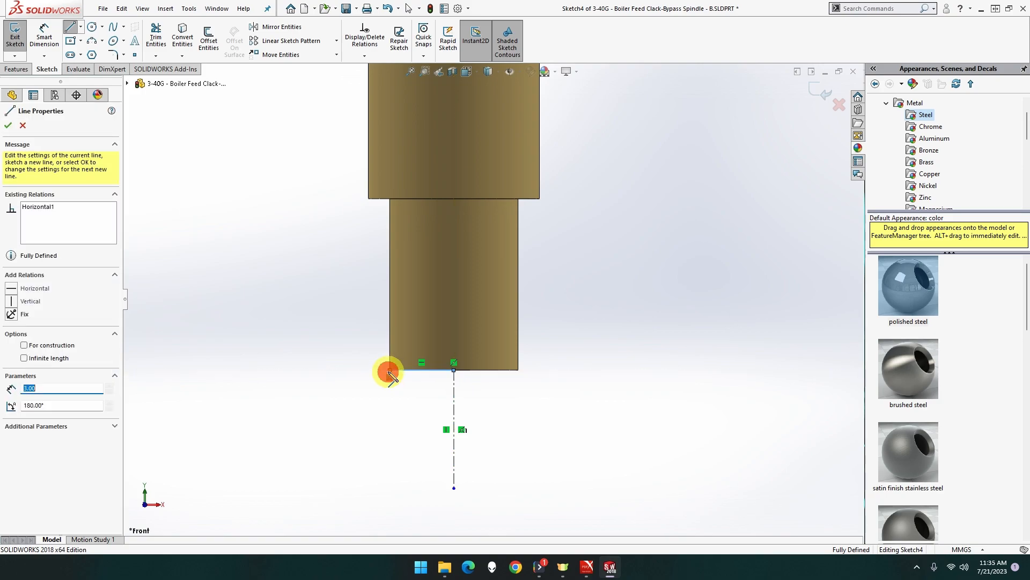
click(426, 444)
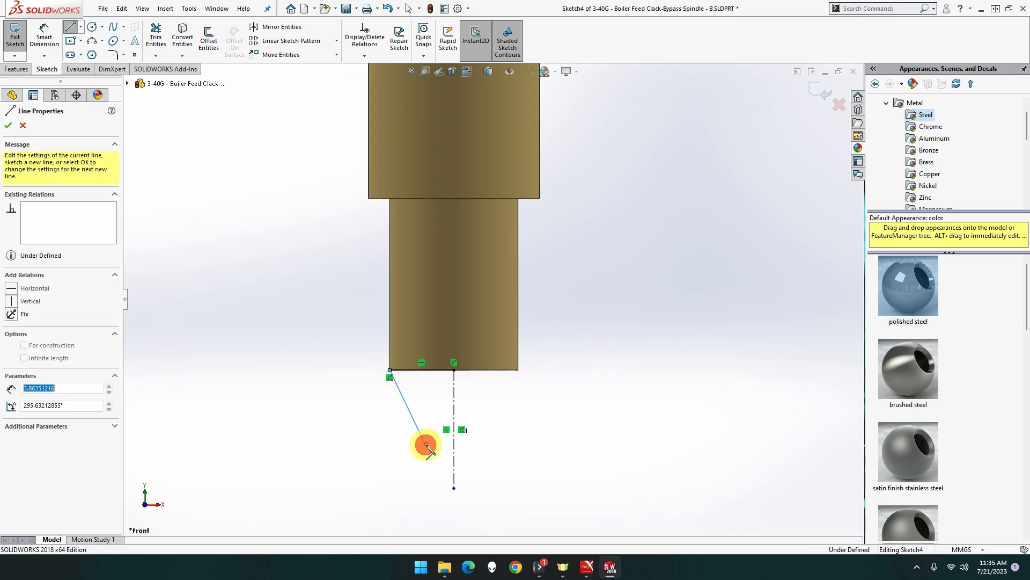
click(454, 444)
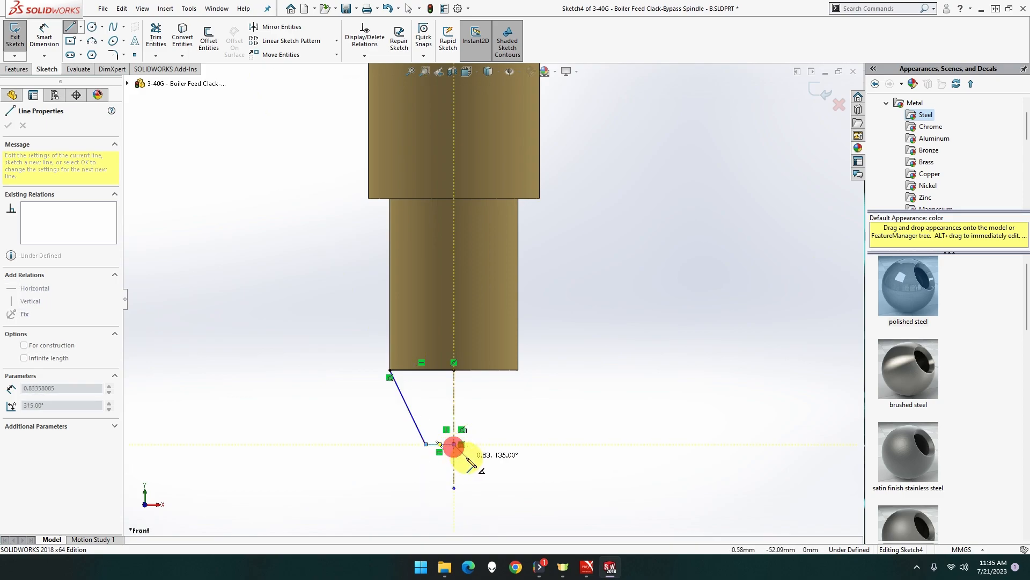
key(Escape)
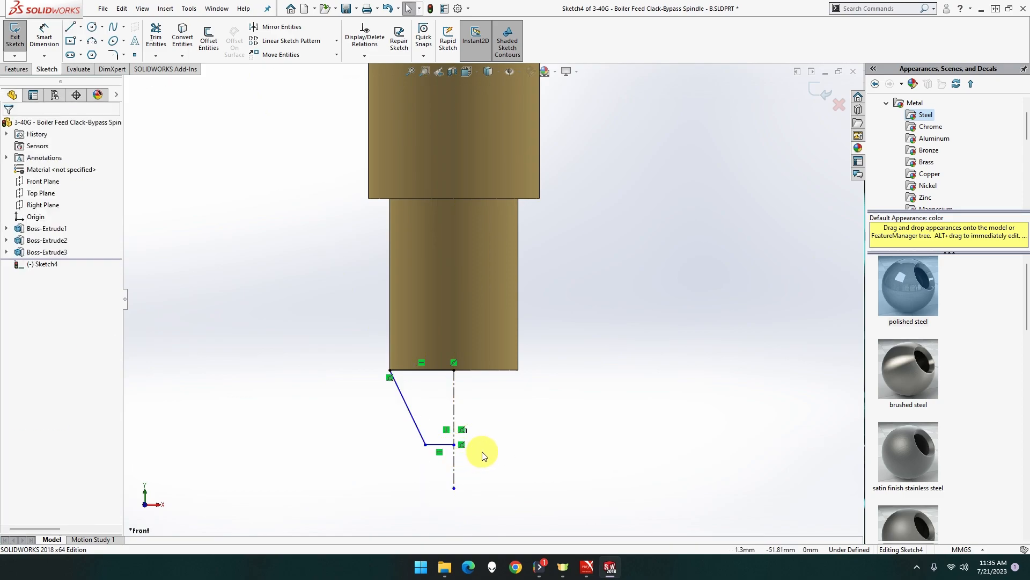
Dimension the vertical distance between the profile's two horizontal lines and set it to 2 mm
click(434, 445)
click(433, 370)
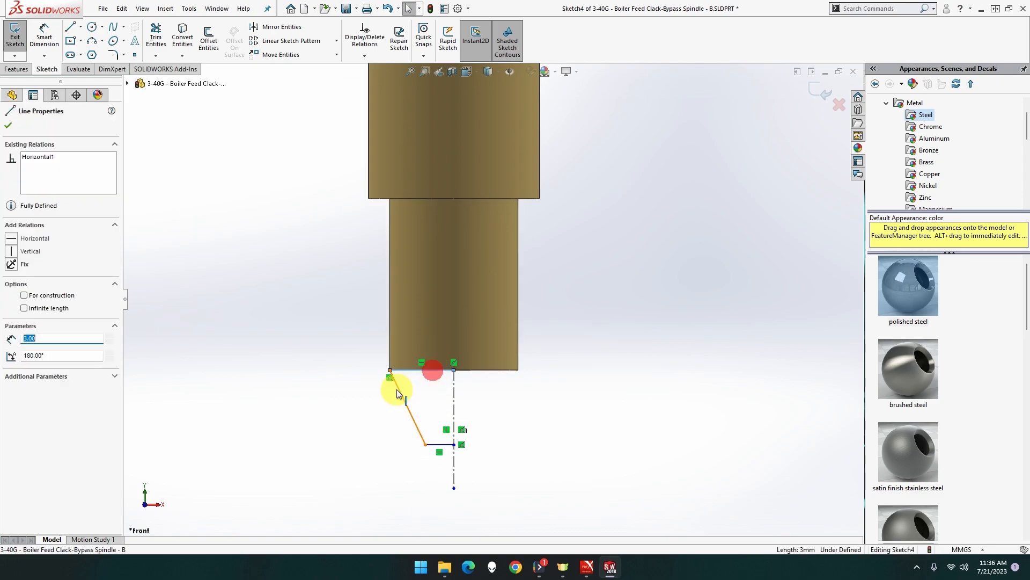
click(44, 37)
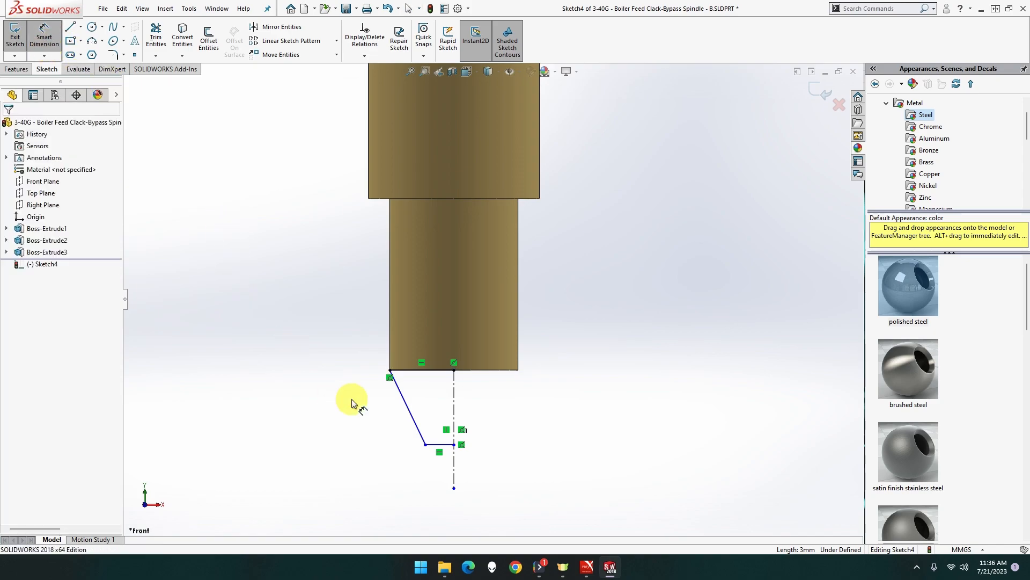
click(406, 370)
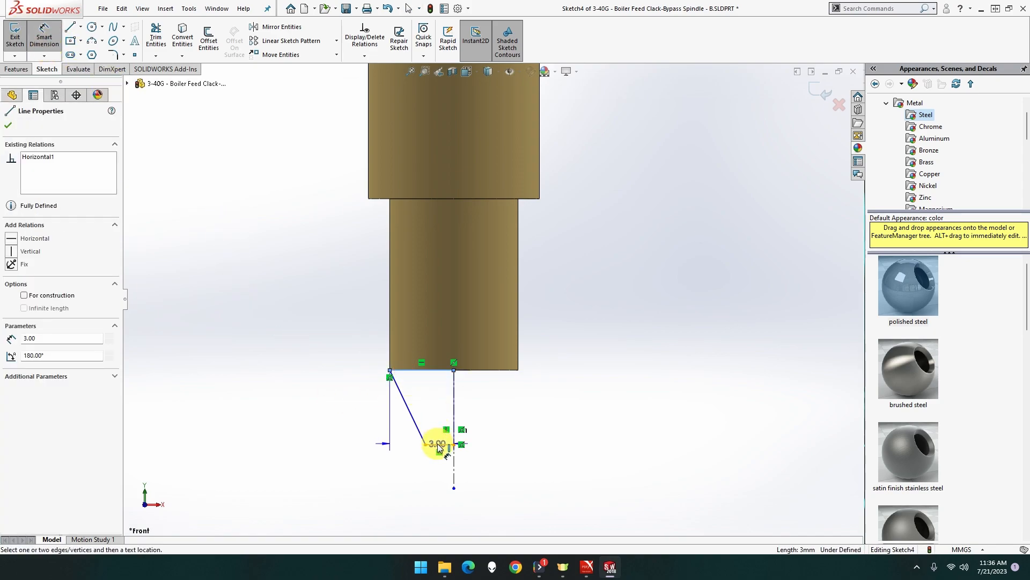
click(437, 445)
click(357, 414)
text(2)
key(Return)
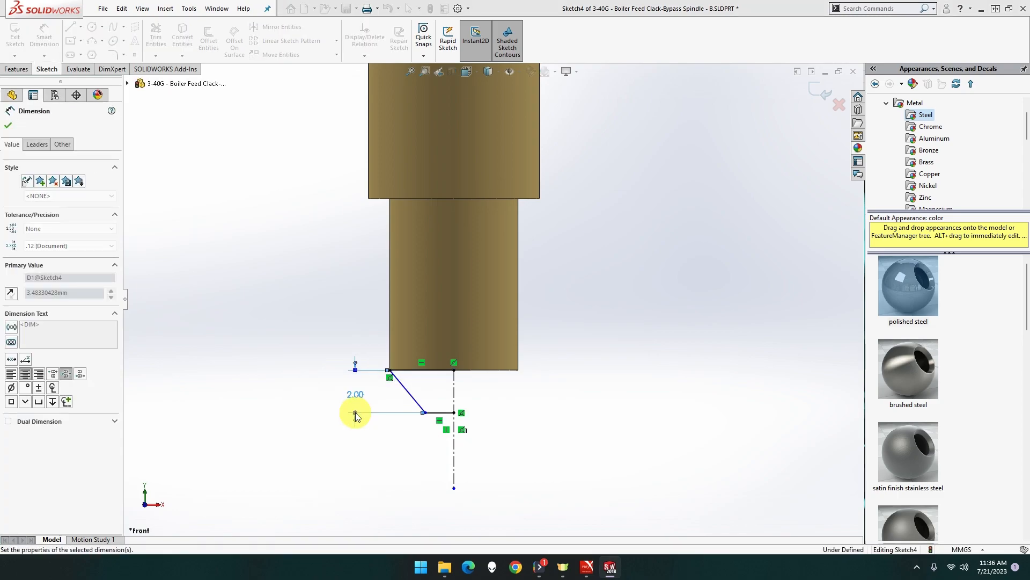
Dimension the short lower line of the tip profile and set its length to 1 mm
click(435, 412)
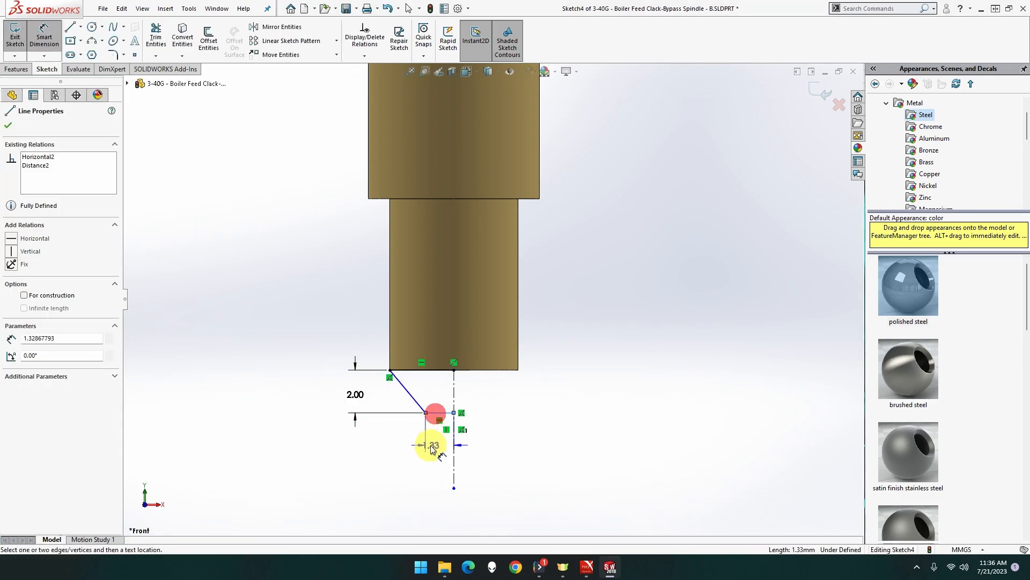
click(434, 448)
text(1)
key(Return)
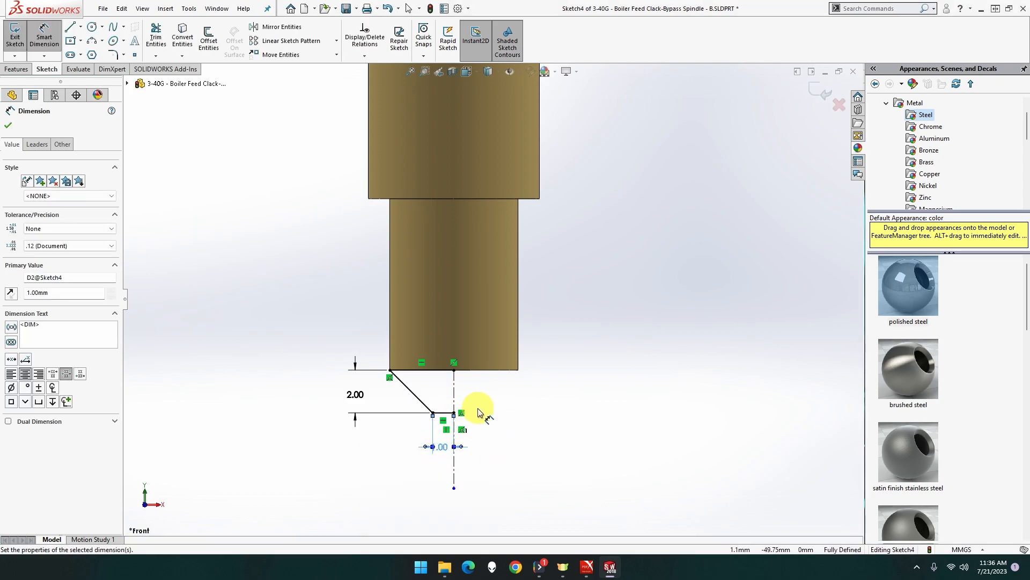
Revolve the tip profile 360° about the centerline as a merged boss, letting the open sketch be closed automatically
click(21, 70)
click(153, 39)
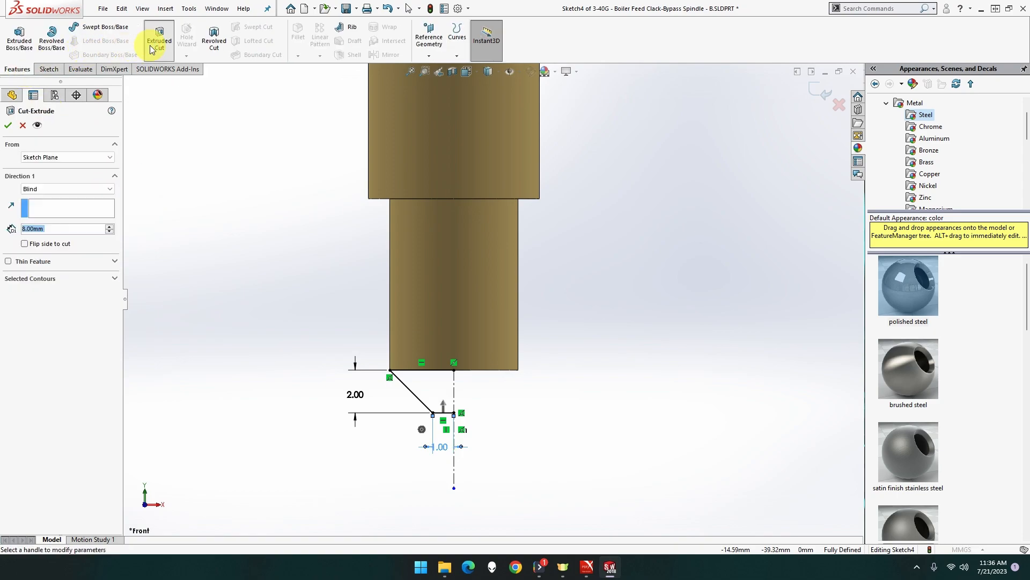
click(22, 126)
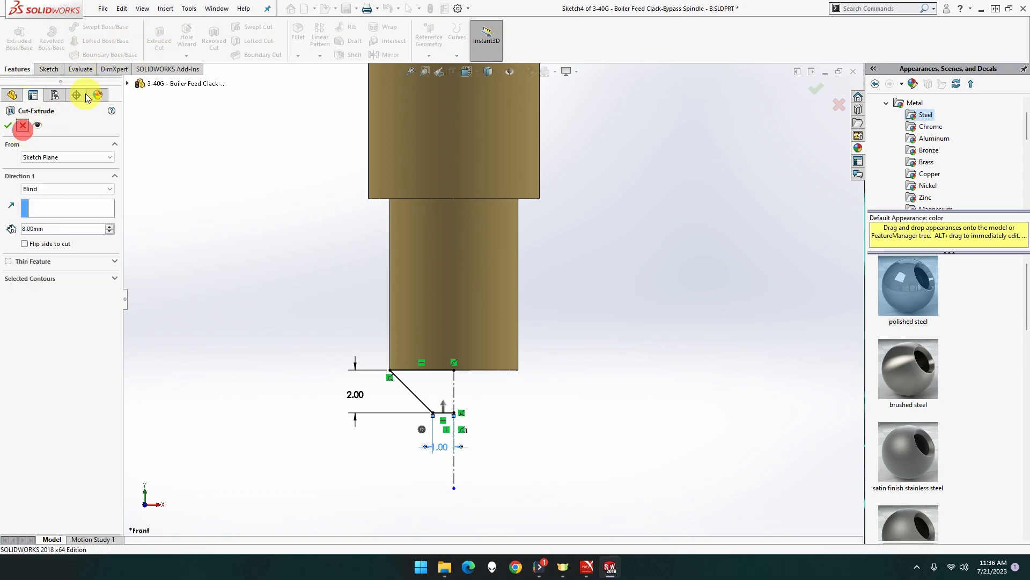
click(53, 47)
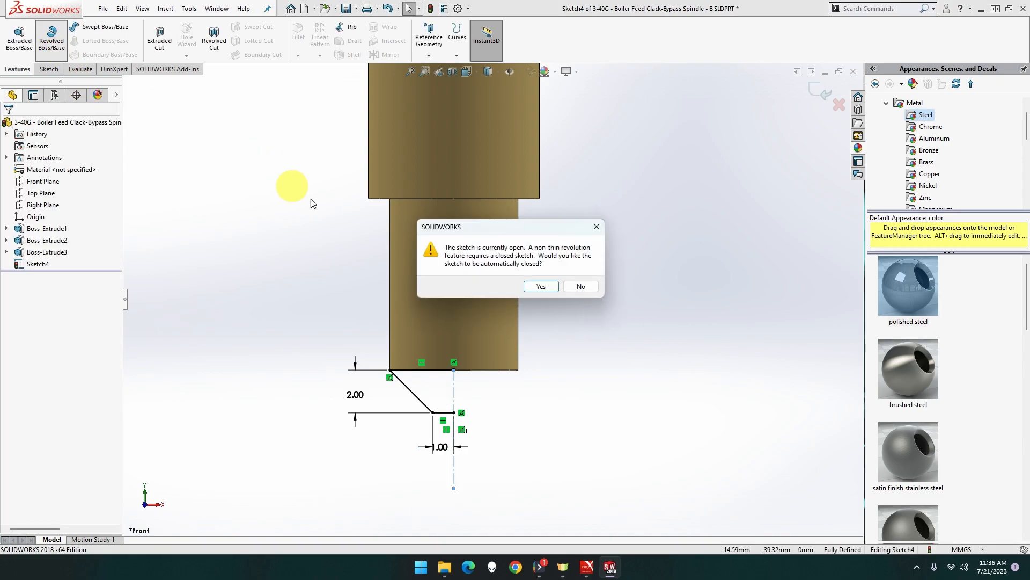
click(546, 287)
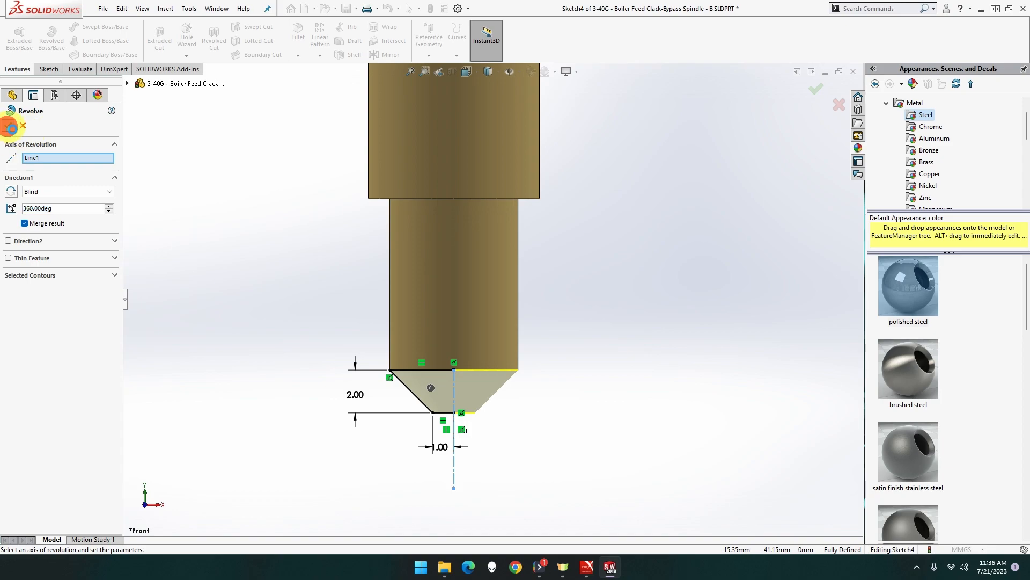
click(9, 127)
Create a reference plane offset 2 mm outward from the upper end face of the small top cylinder
mouse_move(234, 301)
middle_down()
mouse_move(219, 285)
mouse_move(240, 286)
middle_up()
scroll(240, 287, up, 5)
scroll(369, 243, up, 4)
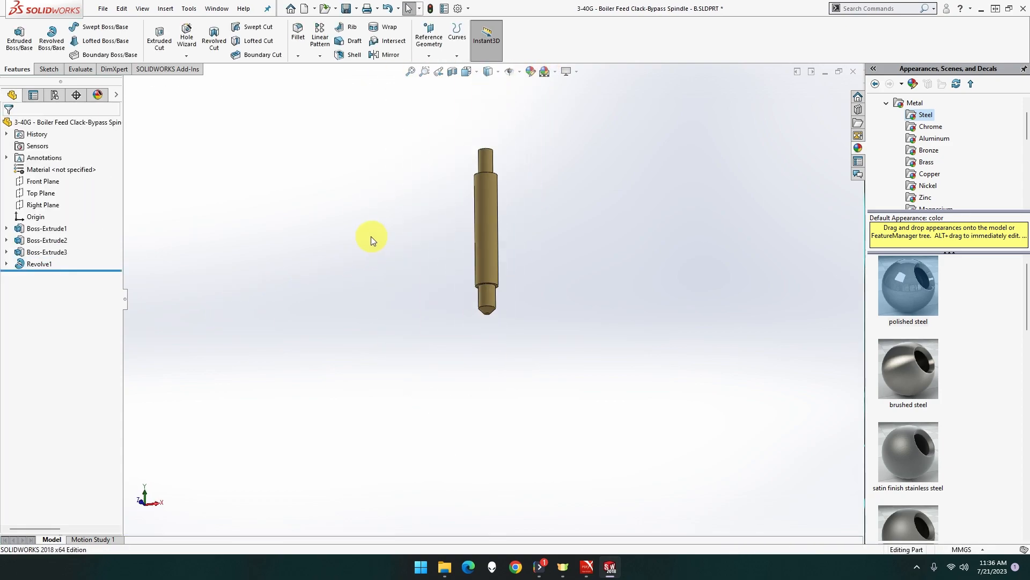
scroll(429, 228, down, 3)
scroll(548, 241, down, 1)
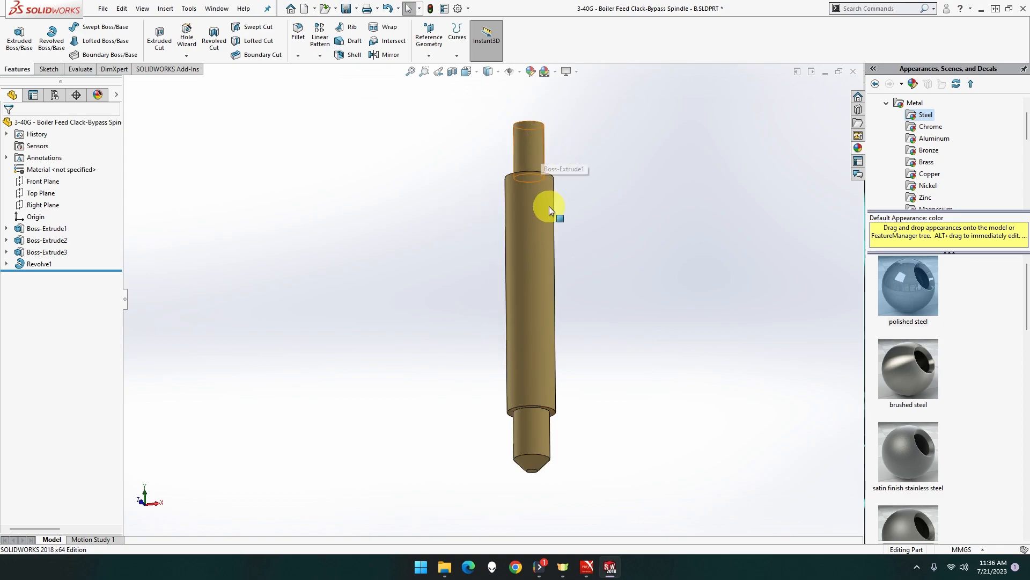
mouse_move(556, 212)
middle_down()
mouse_move(552, 237)
mouse_move(552, 202)
mouse_move(555, 221)
middle_up()
scroll(555, 215, down, 3)
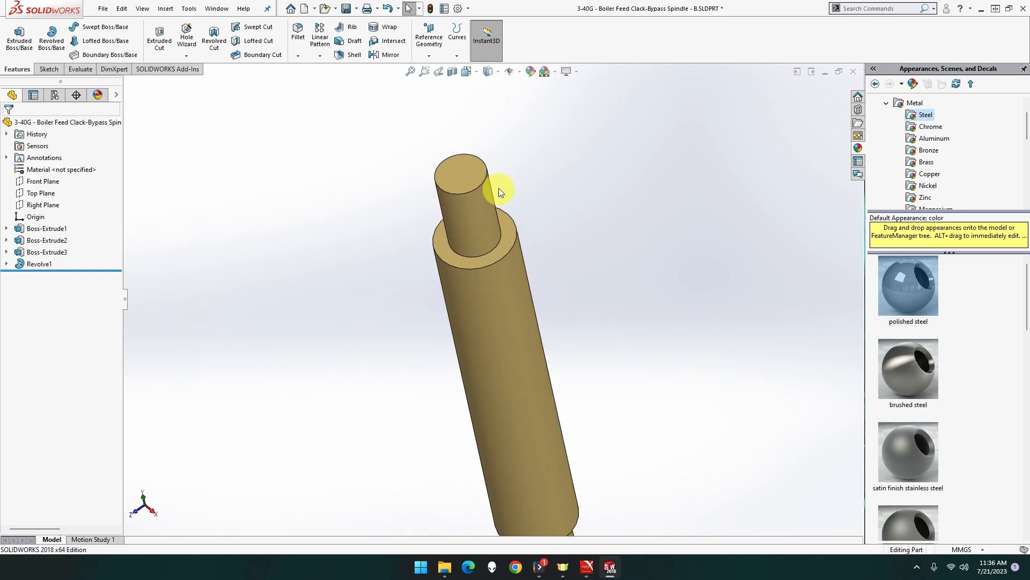
right_click(469, 173)
click(457, 179)
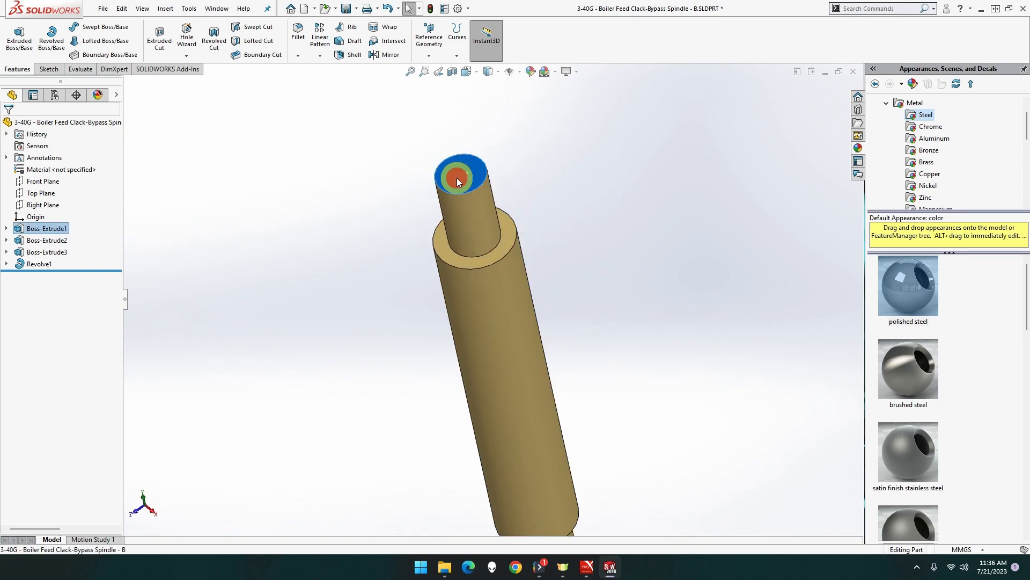
click(418, 109)
click(452, 167)
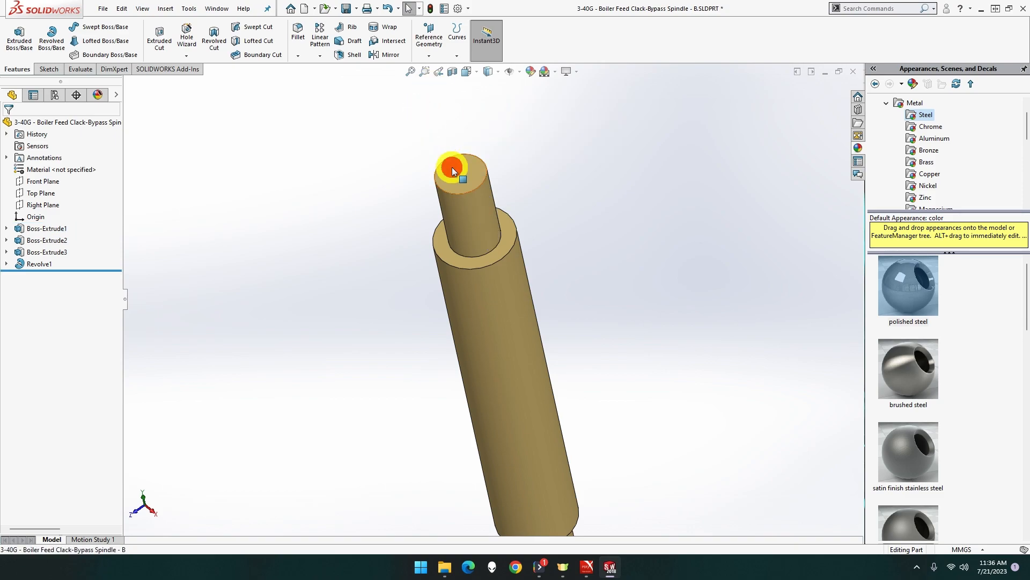
click(429, 55)
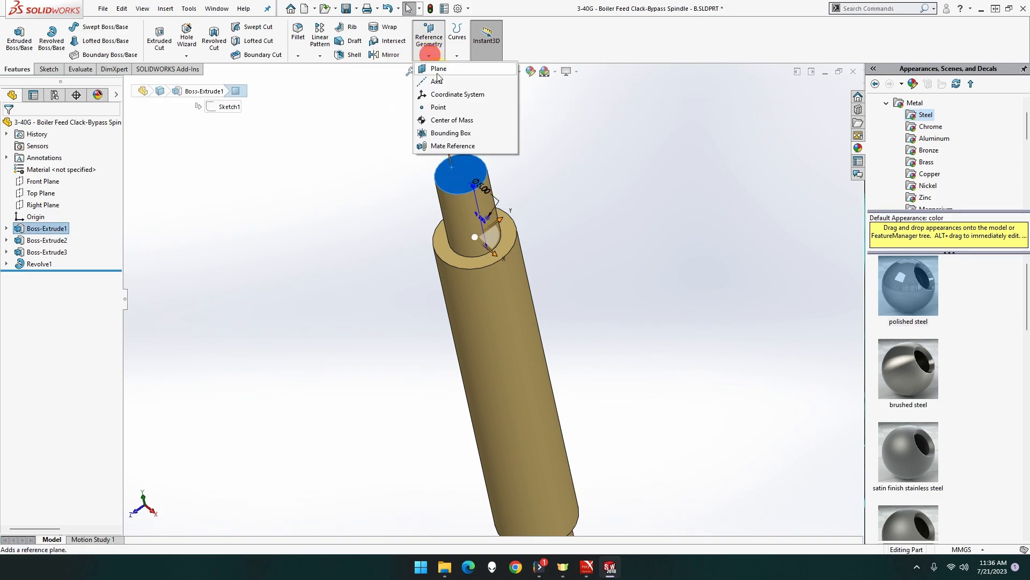
click(438, 70)
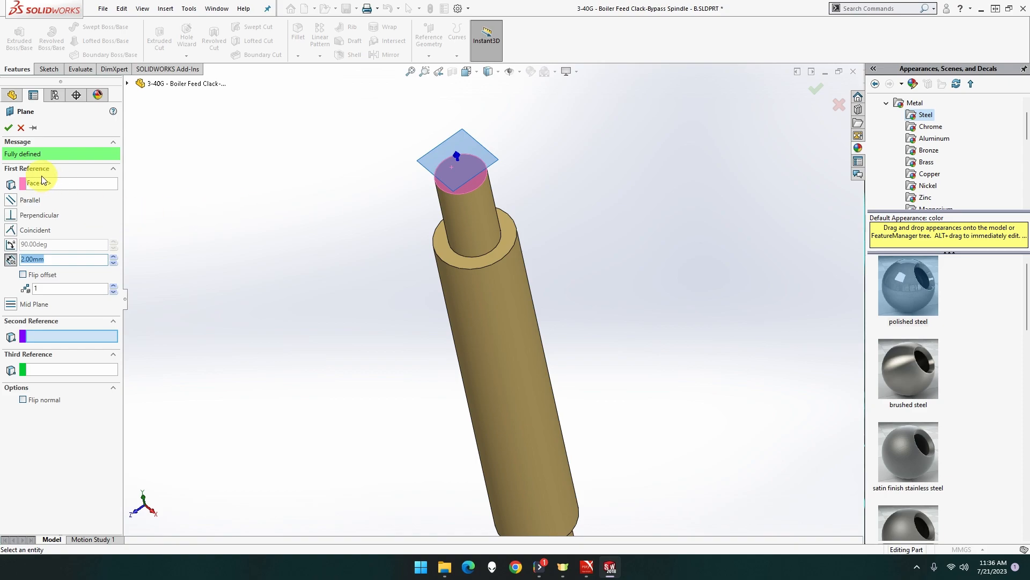
click(8, 127)
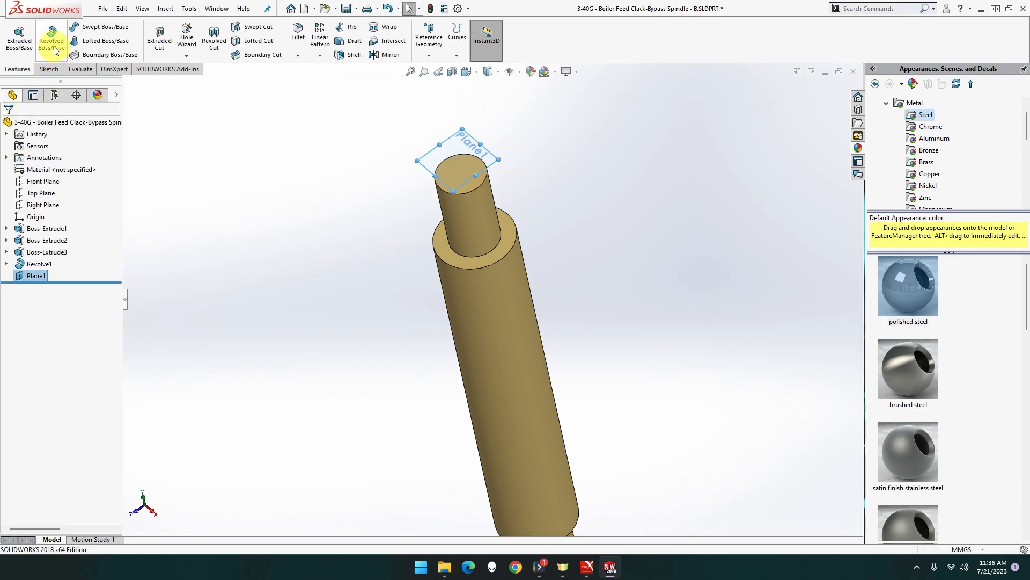
Set up an M5x0.8 metric die cut thread on the small top cylinder's end edge, starting at the offset plane and ending at the shoulder edge
click(187, 57)
click(202, 93)
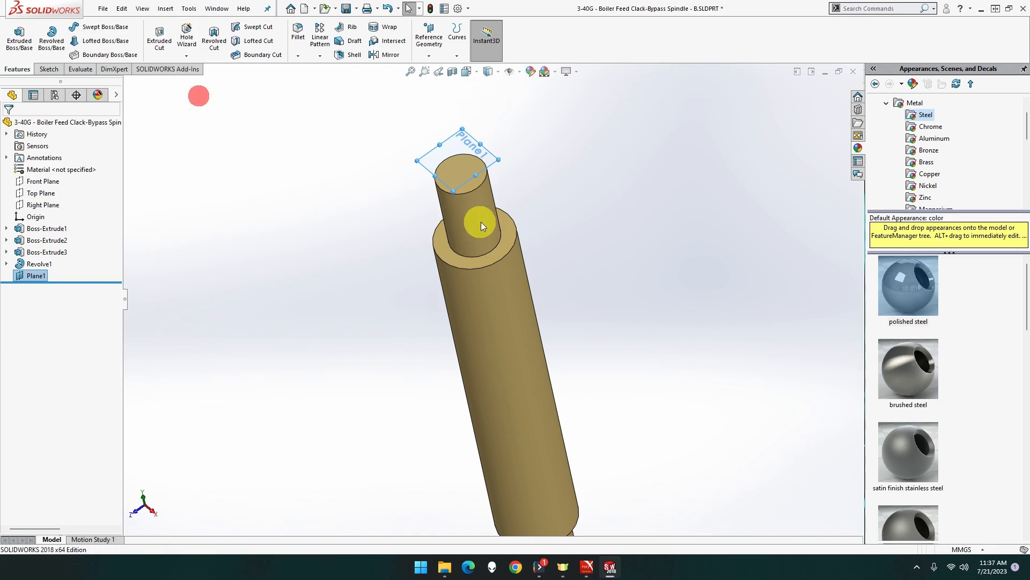
click(478, 191)
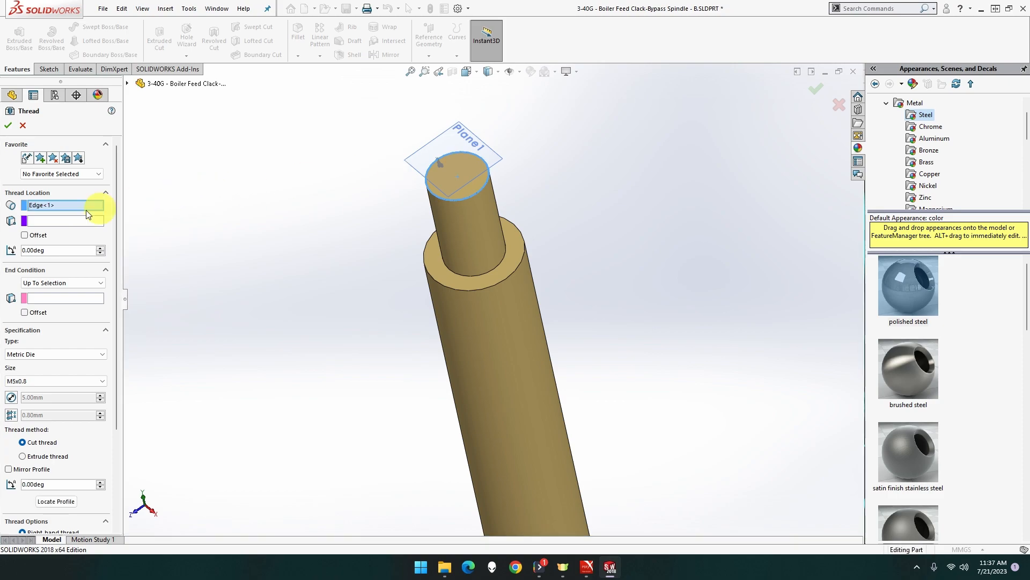
click(59, 220)
click(433, 153)
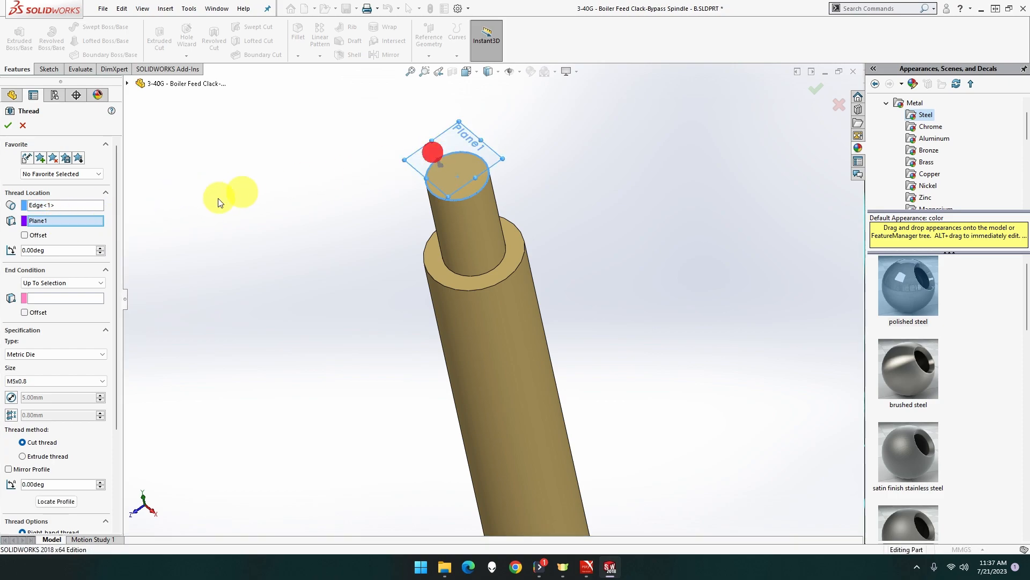
click(78, 298)
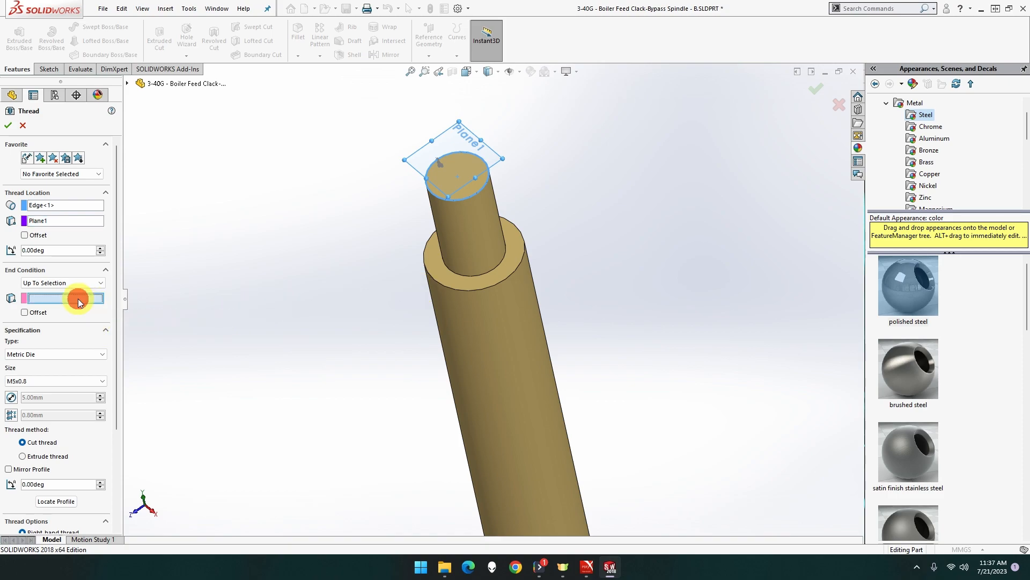
click(470, 275)
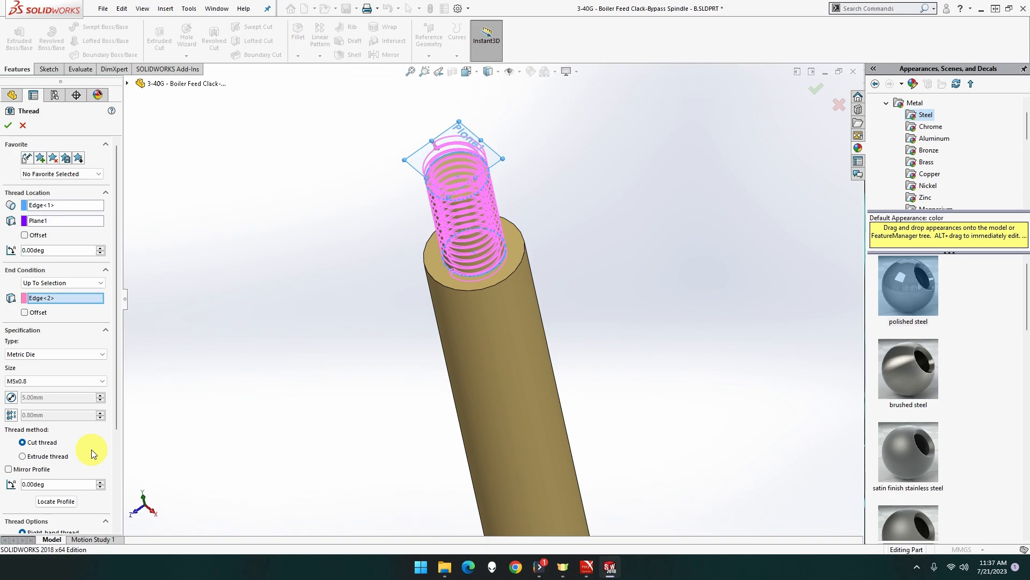
Trim the top cylinder's thread with both its start face and end face, and create the thread
scroll(92, 450, down, 3)
click(65, 451)
click(67, 440)
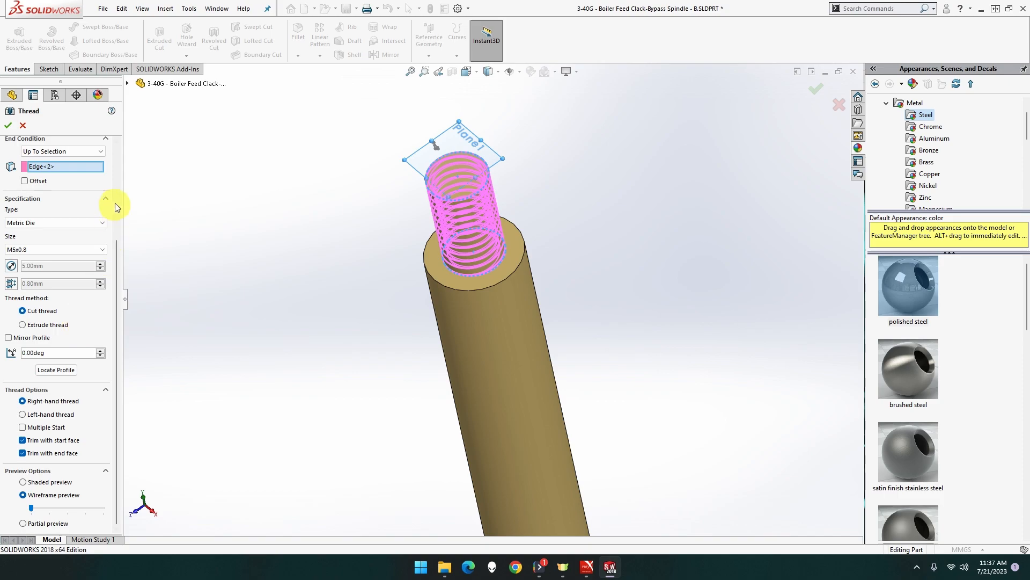
click(8, 125)
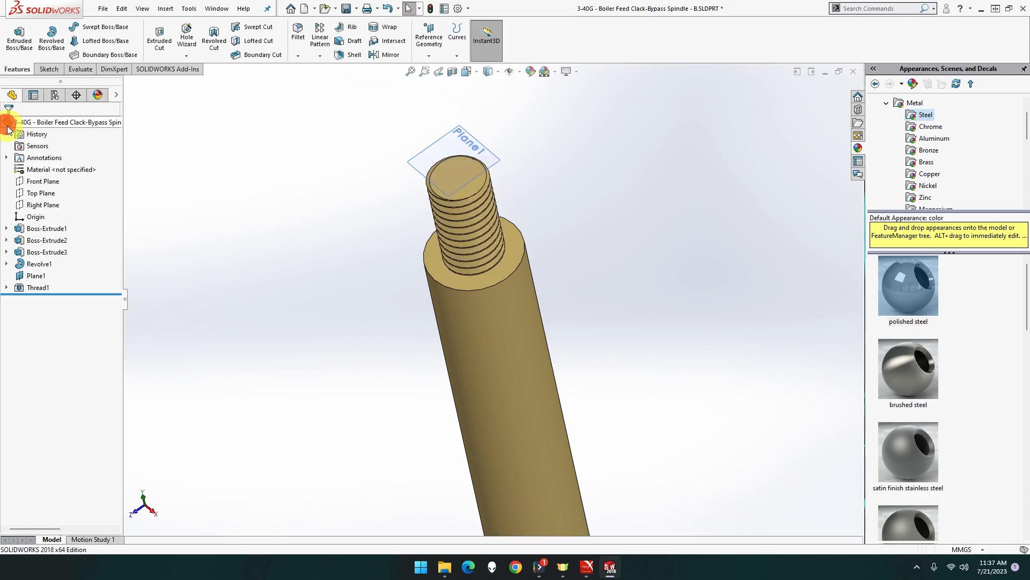
Hide the offset reference plane at the threaded top end
middle_drag(300, 225, 306, 177)
right_click(365, 163)
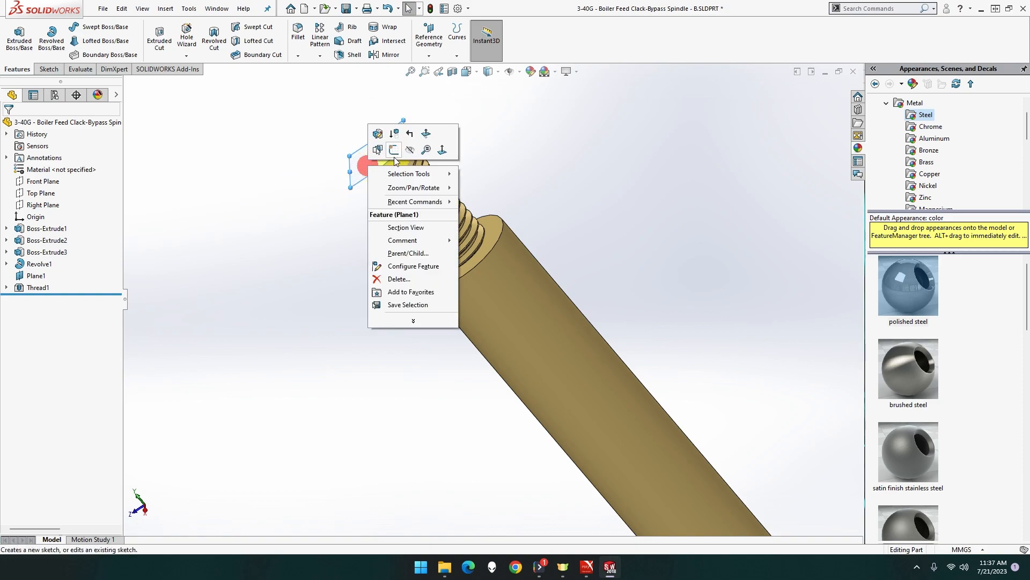
click(408, 155)
Set up another thread on the main cylinder's outer shoulder edge near the conical tip, using the tip's small flat face as start location
key(f)
middle_drag(375, 224, 502, 322)
scroll(587, 380, down, 5)
scroll(507, 338, down, 5)
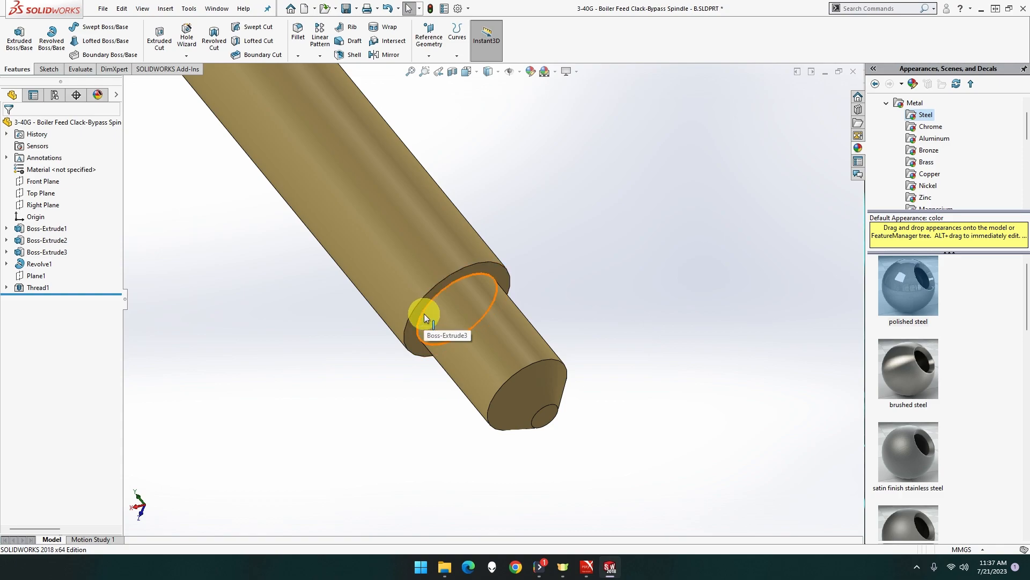
scroll(424, 313, up, 1)
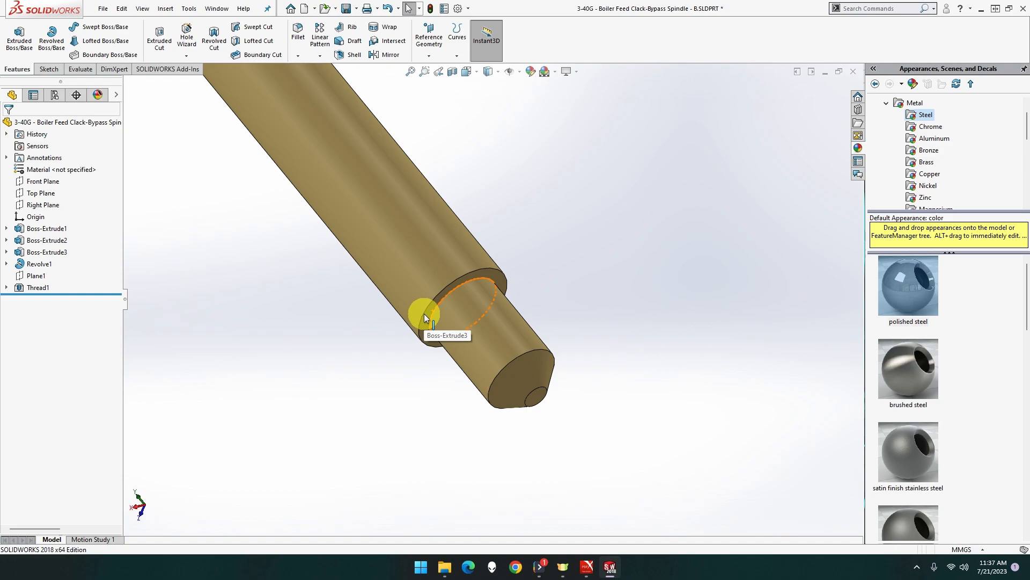
click(424, 314)
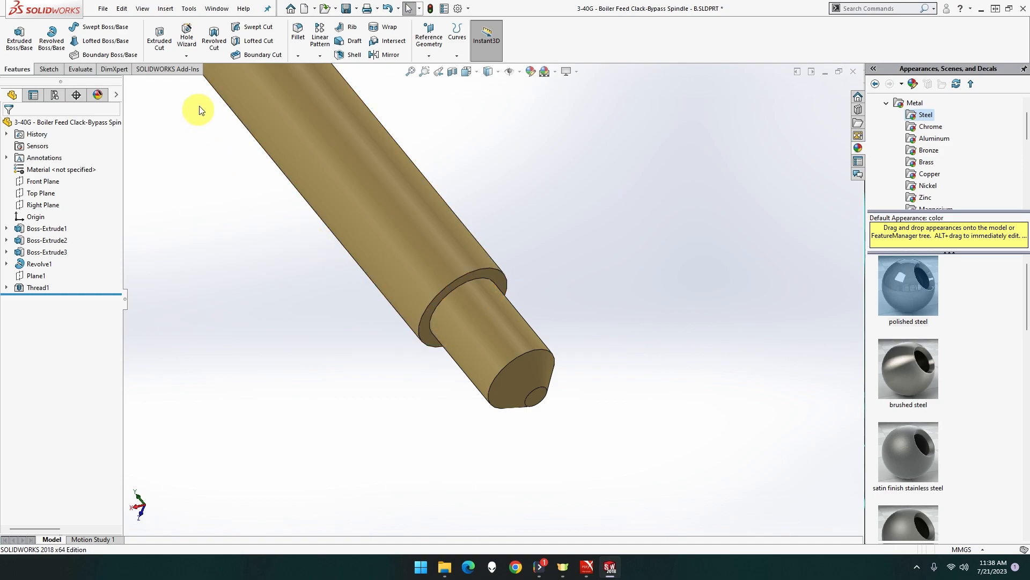
click(186, 55)
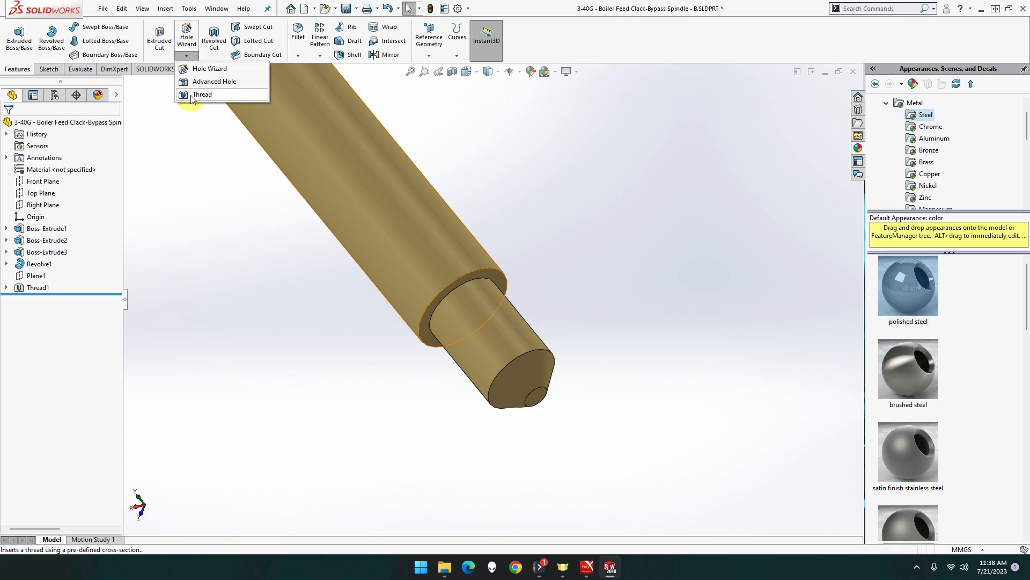
click(192, 98)
click(440, 291)
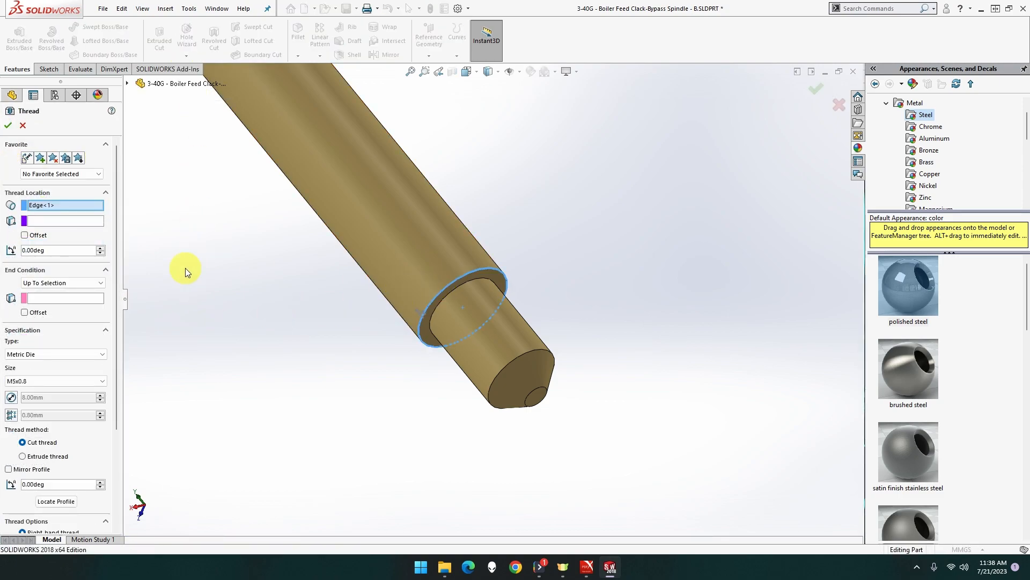
click(70, 221)
click(534, 398)
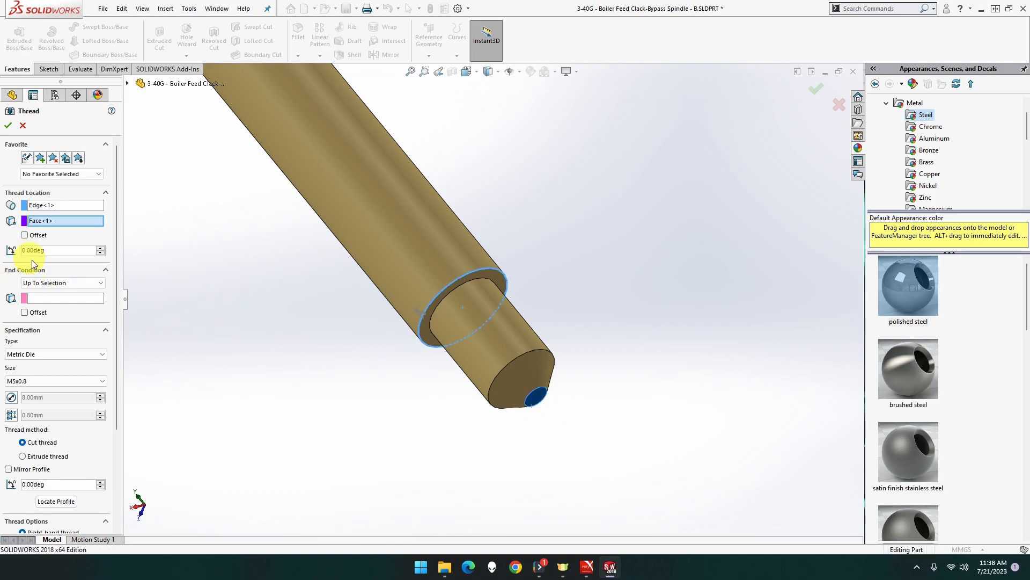
Give the main cylinder's M5x0.8 cut thread a blind depth of 20 mm, trim it with the start and end faces, and create it
click(40, 283)
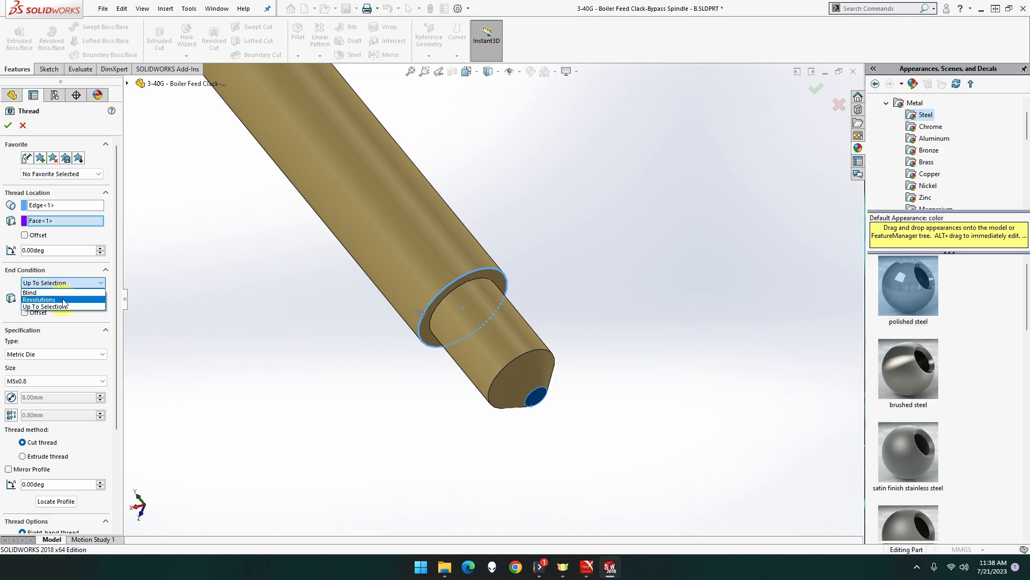
click(63, 292)
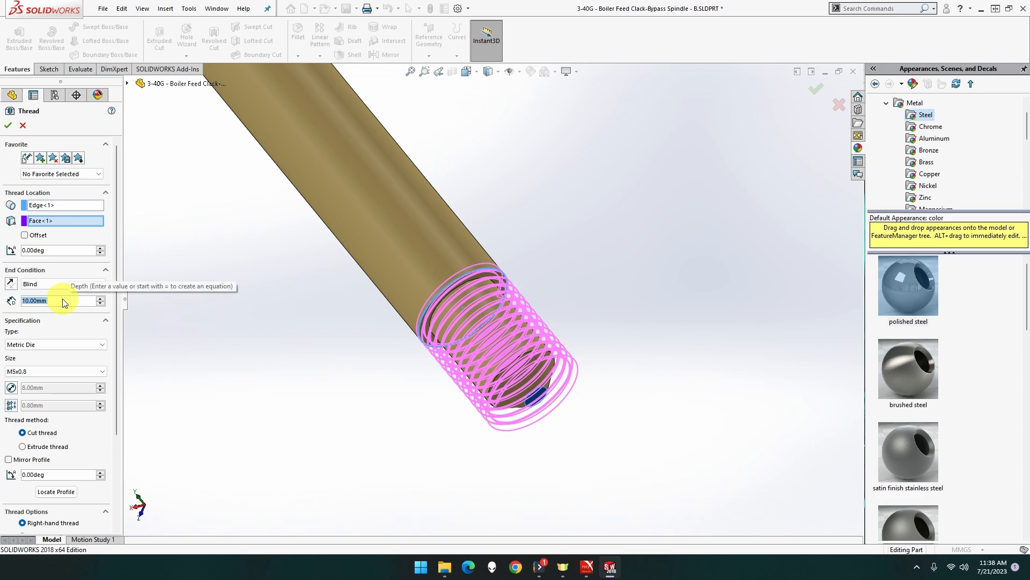
text(20)
key(Return)
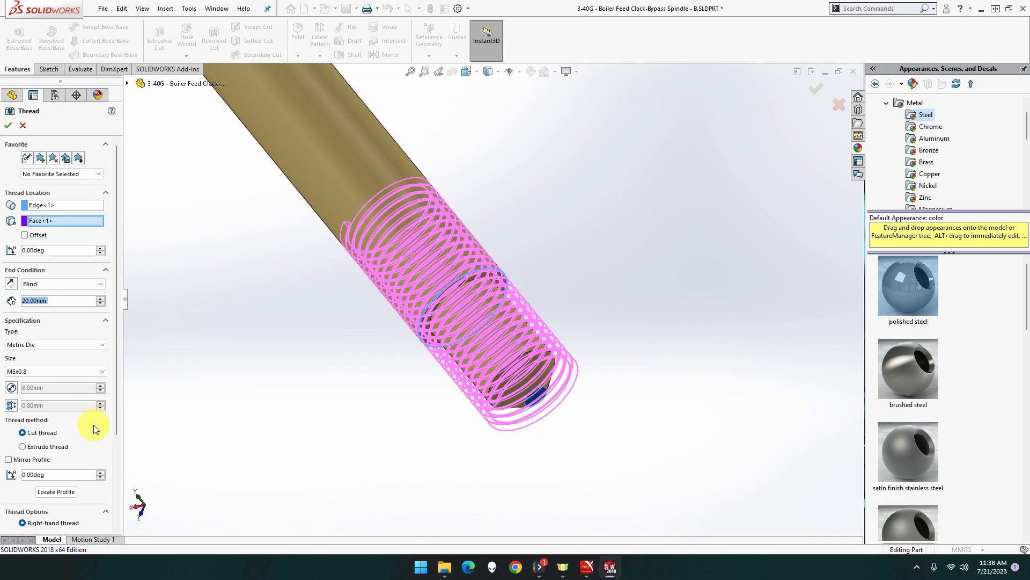
scroll(93, 443, down, 3)
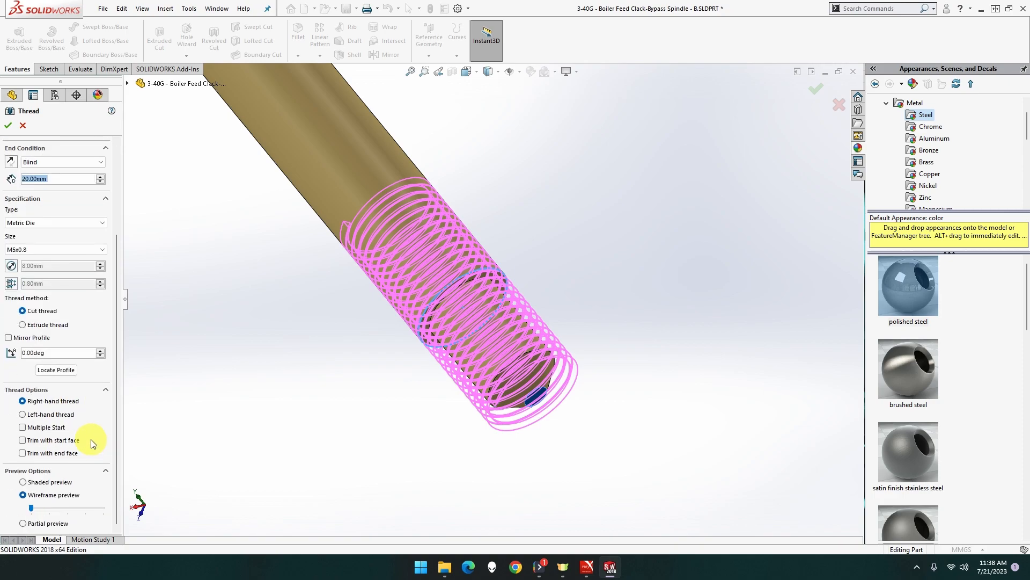
click(75, 440)
click(70, 454)
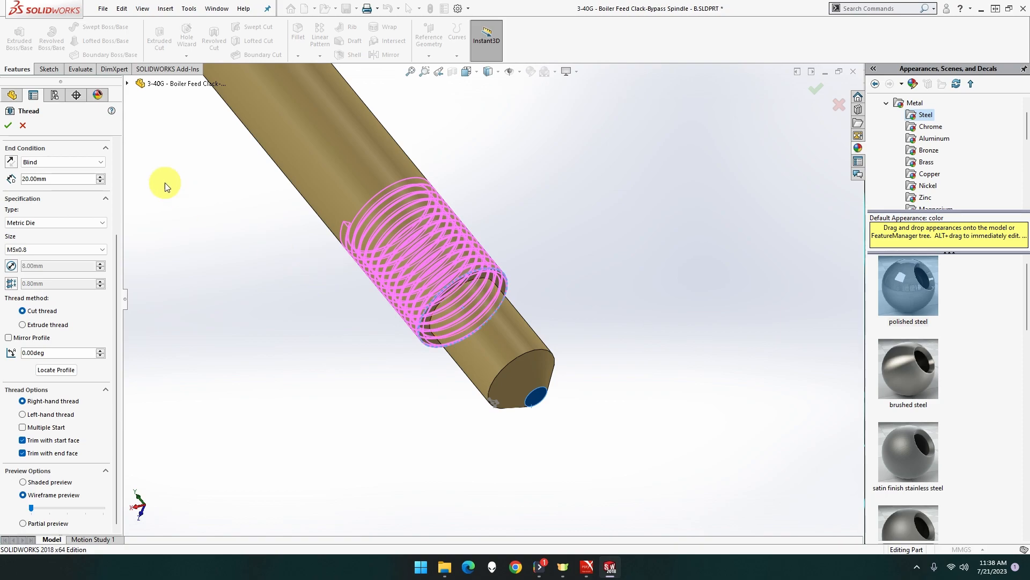
click(9, 125)
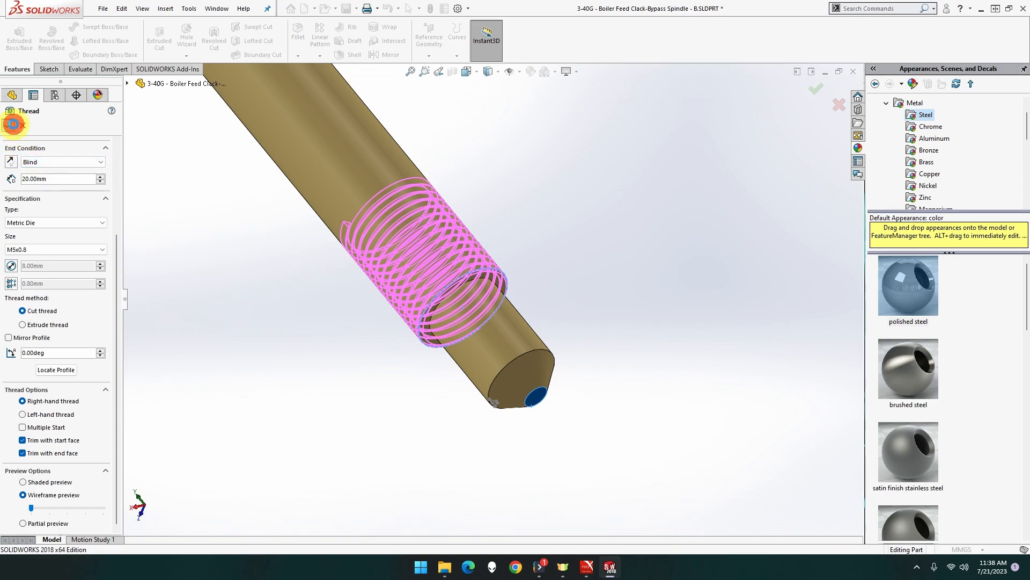
Examine the thread near the conical tip up close, and inspect the whole spindle from several angles
mouse_move(250, 275)
middle_down()
mouse_move(219, 258)
mouse_move(250, 277)
middle_up()
middle_drag(294, 331, 419, 314)
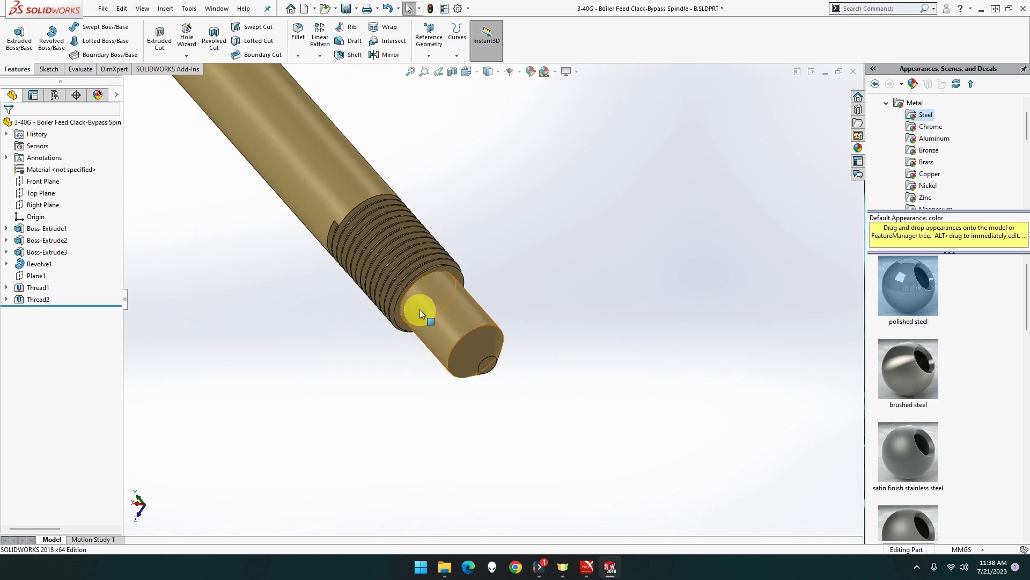
scroll(396, 356, down, 3)
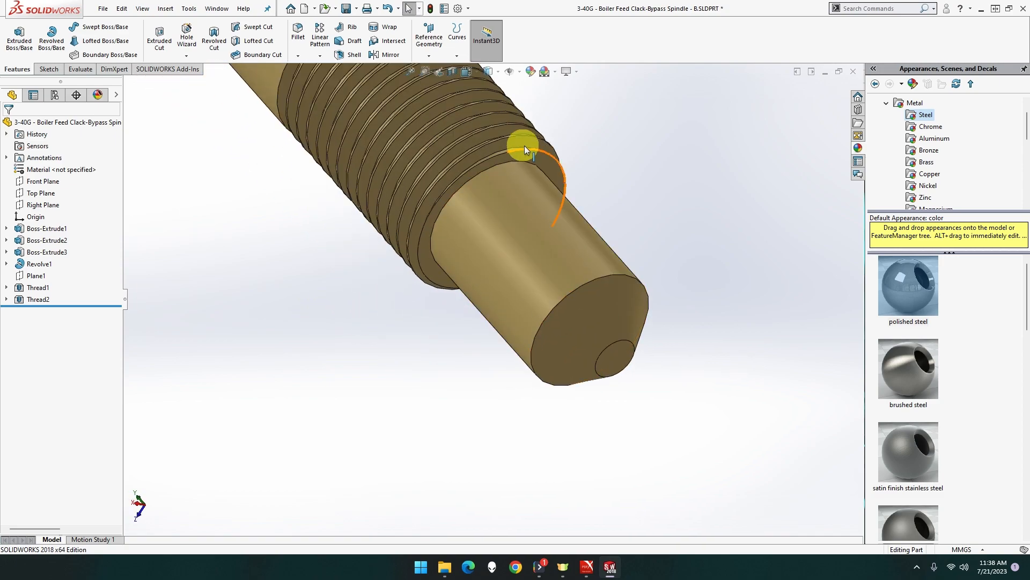
scroll(412, 252, up, 2)
middle_drag(472, 237, 414, 230)
click(426, 72)
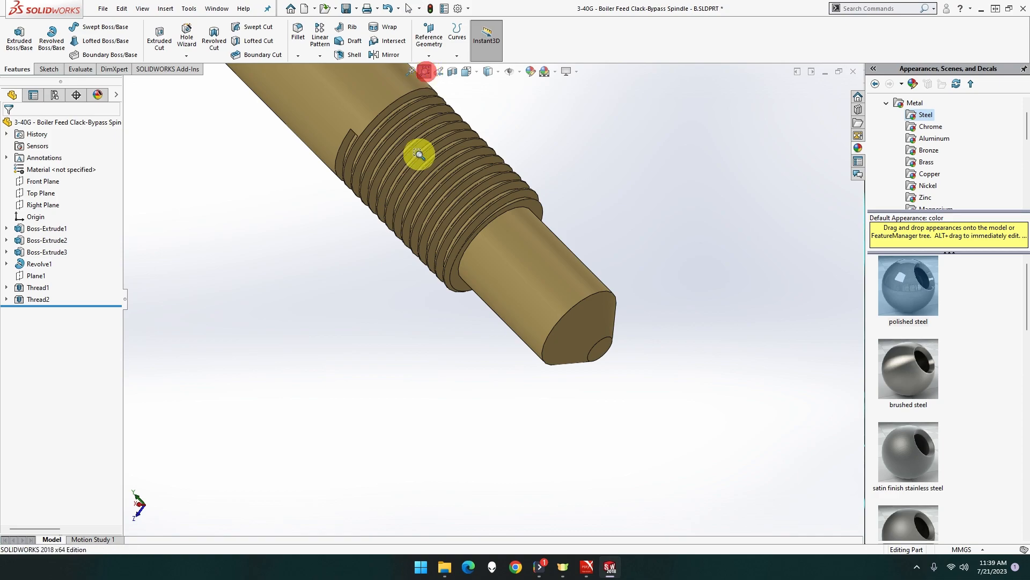
click(410, 73)
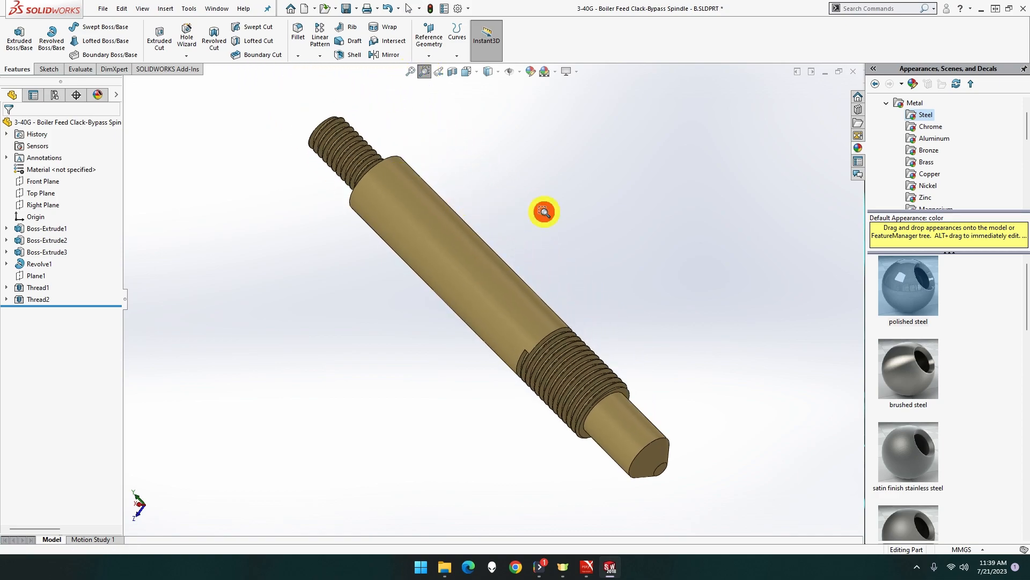
middle_drag(542, 212, 455, 367)
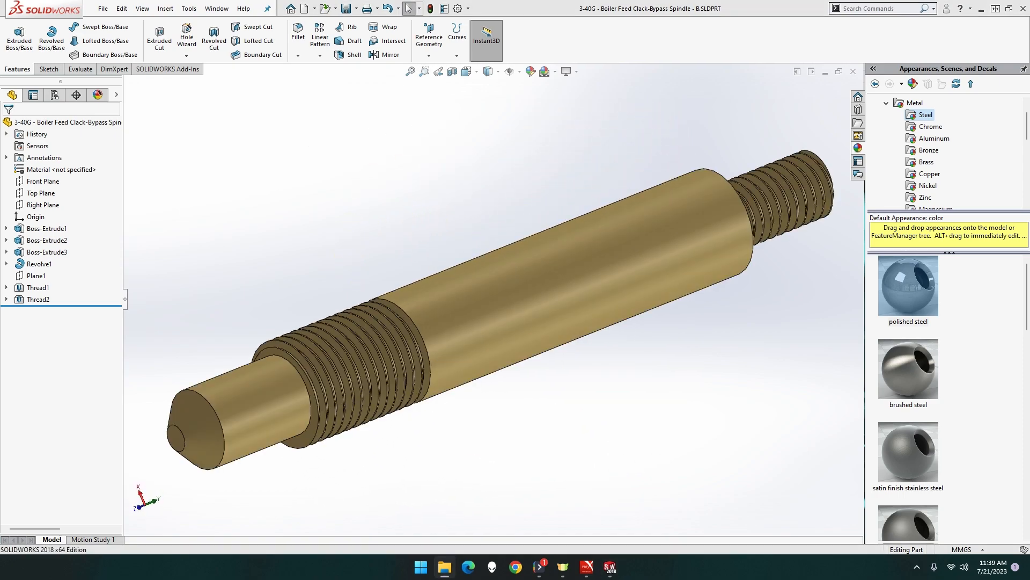